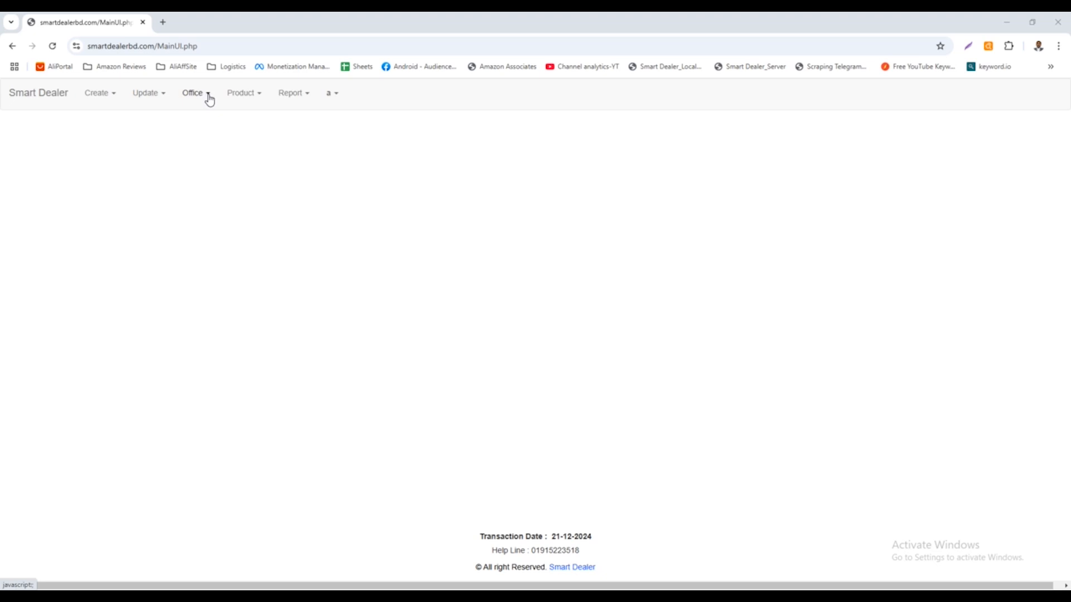
Open the Credit Adjust form and look through its fund source and creditor choices.
left_click(208, 98)
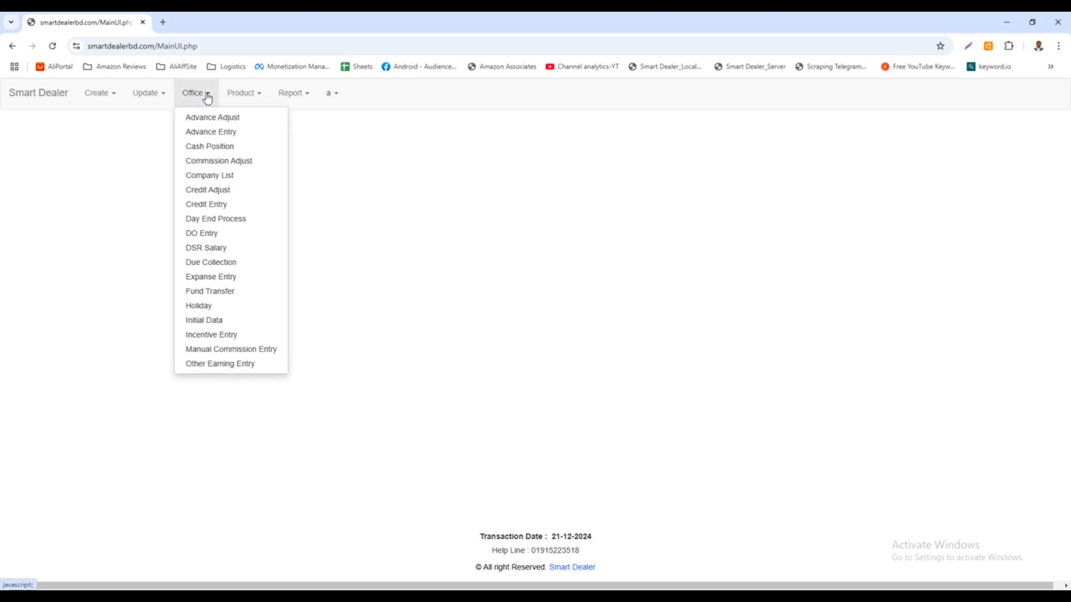
left_click(219, 196)
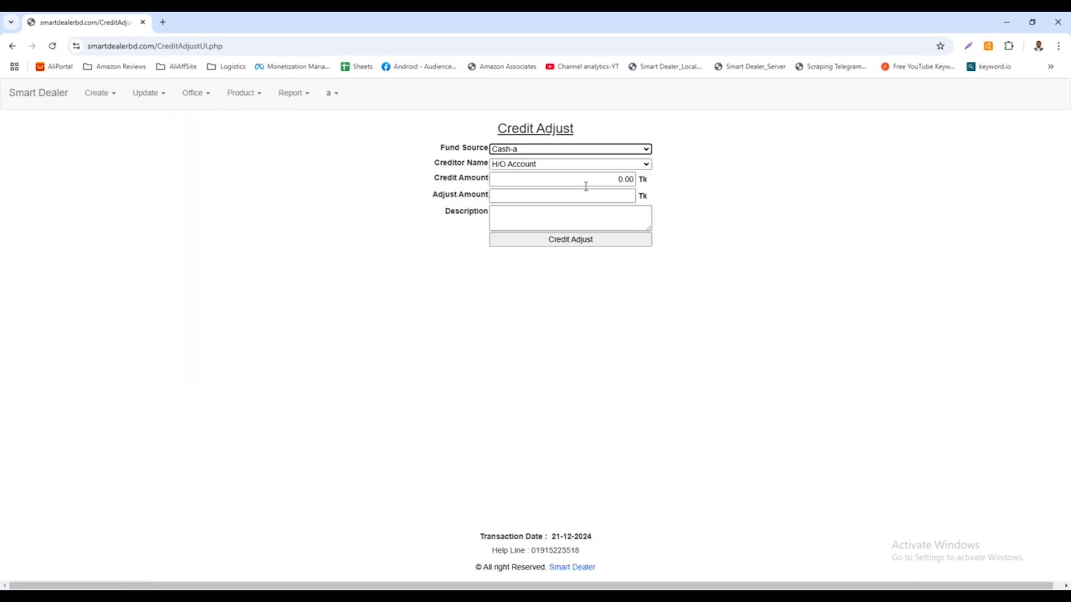
left_click(530, 151)
left_click(530, 150)
left_click(528, 152)
left_click(527, 152)
left_click(529, 167)
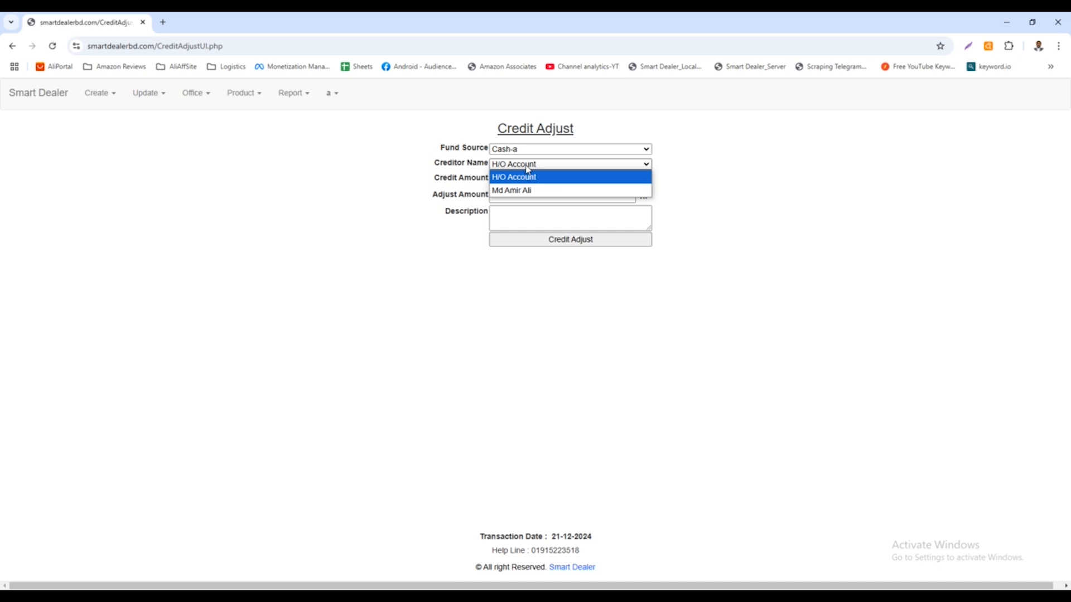
left_click(448, 177)
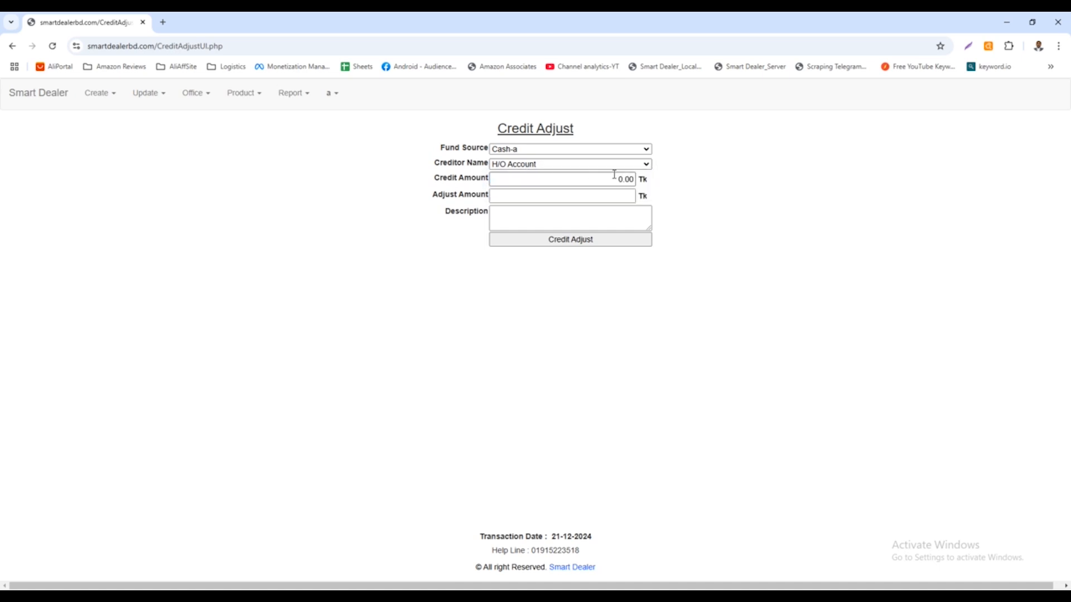
Inspect the credit amount for H/O Account and change the creditor to the listed individual.
left_click_drag(612, 178, 650, 181)
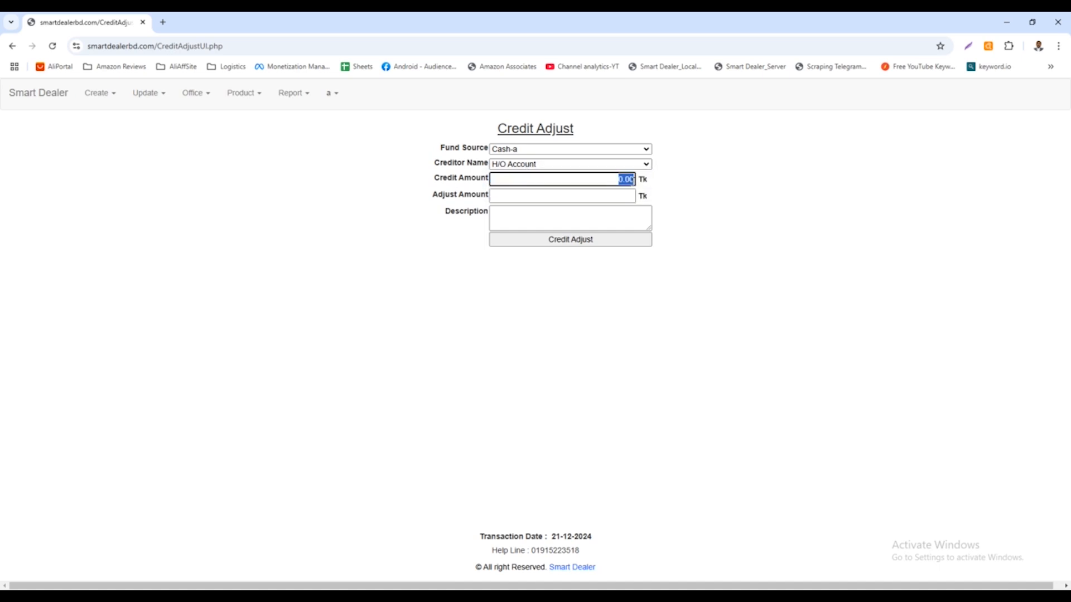
left_click(622, 179)
left_click_drag(616, 180, 640, 183)
left_click(530, 165)
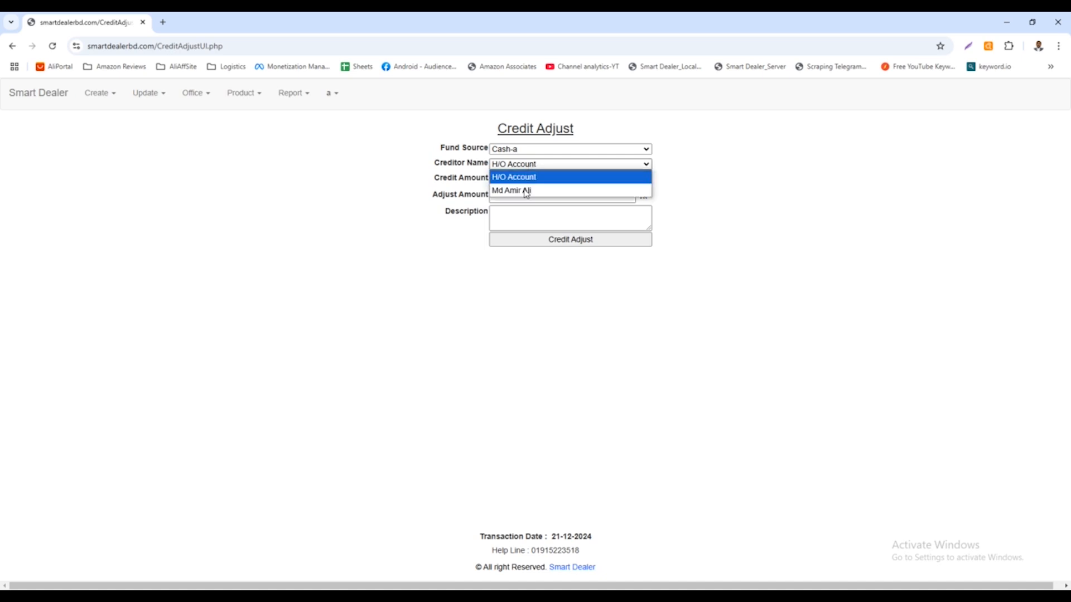
left_click(525, 192)
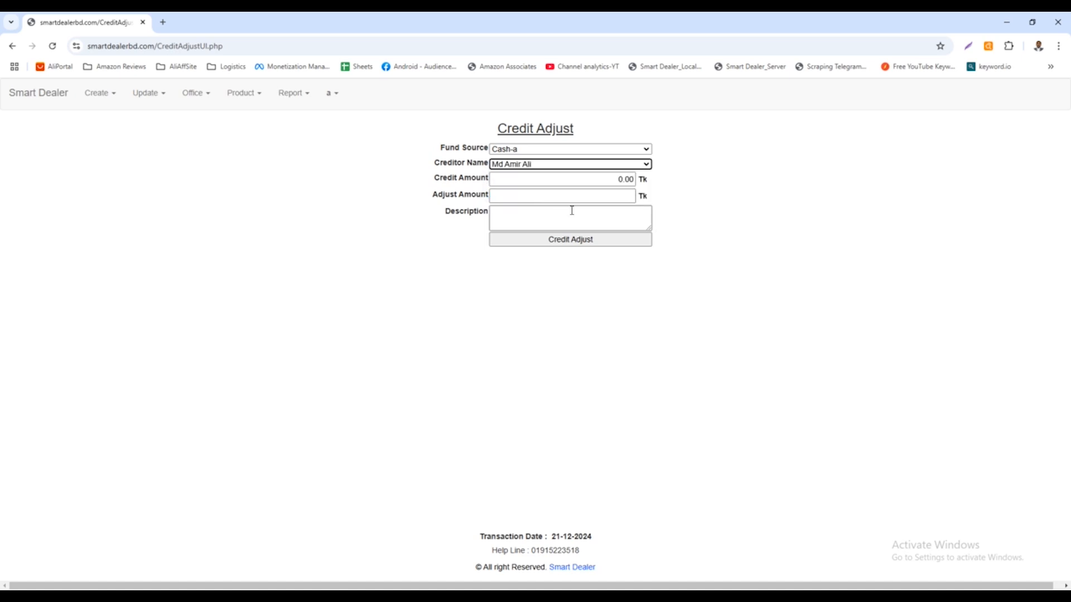
Examine the selected creditor's credit amount, the adjust amount field and the available fund sources.
double_click(595, 180)
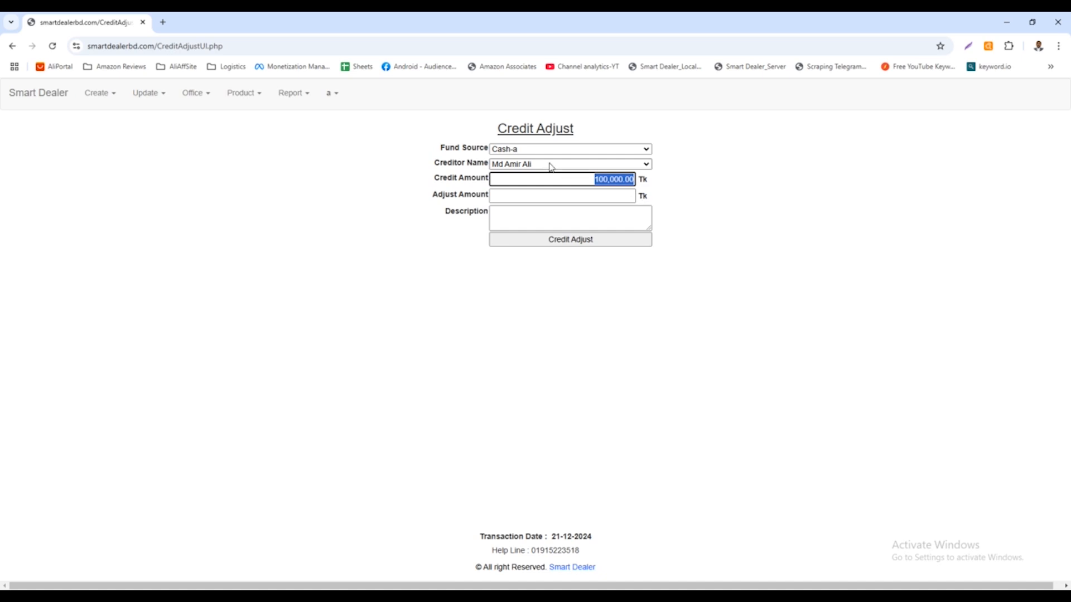
left_click(596, 180)
left_click_drag(596, 180, 640, 181)
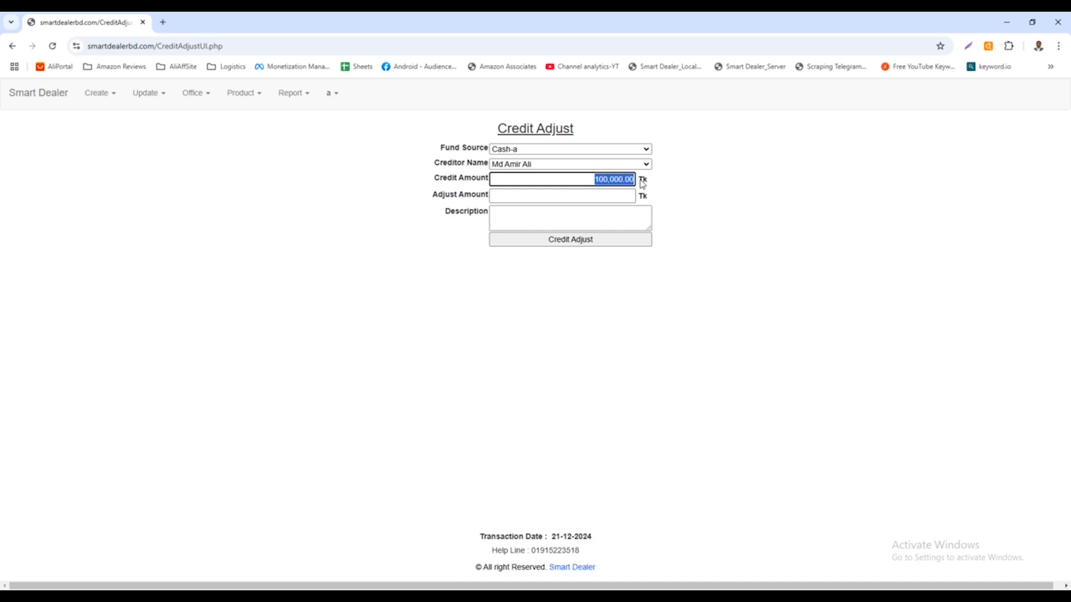
left_click(600, 195)
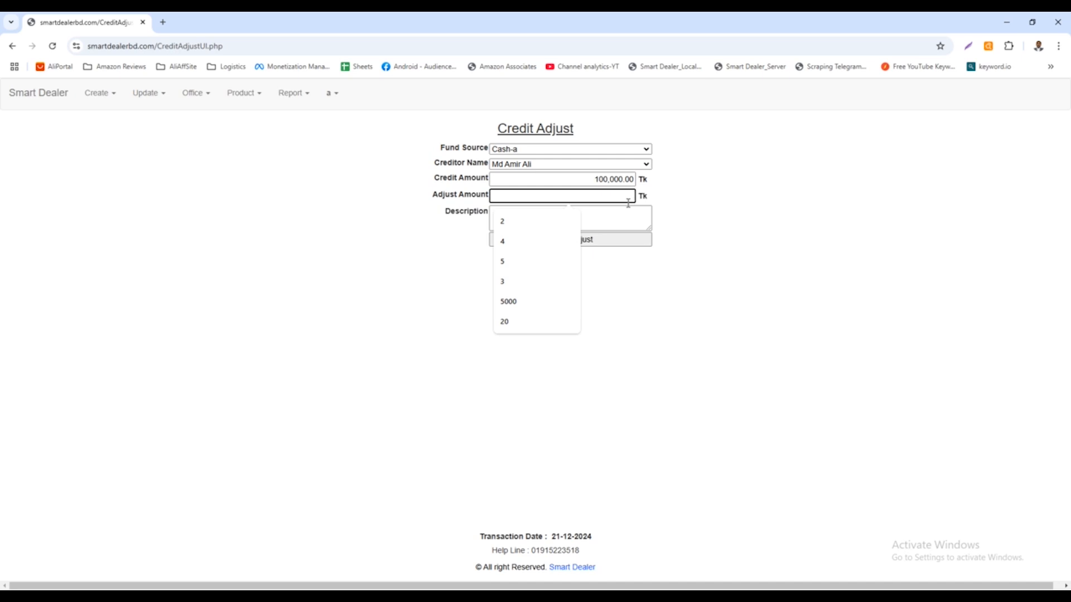
left_click(661, 197)
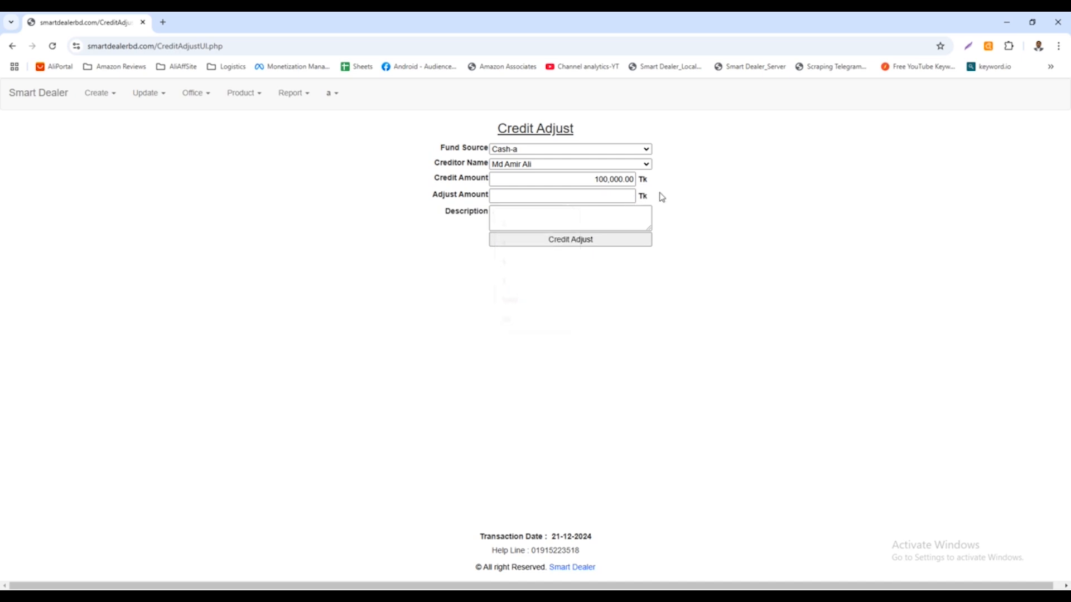
left_click(605, 195)
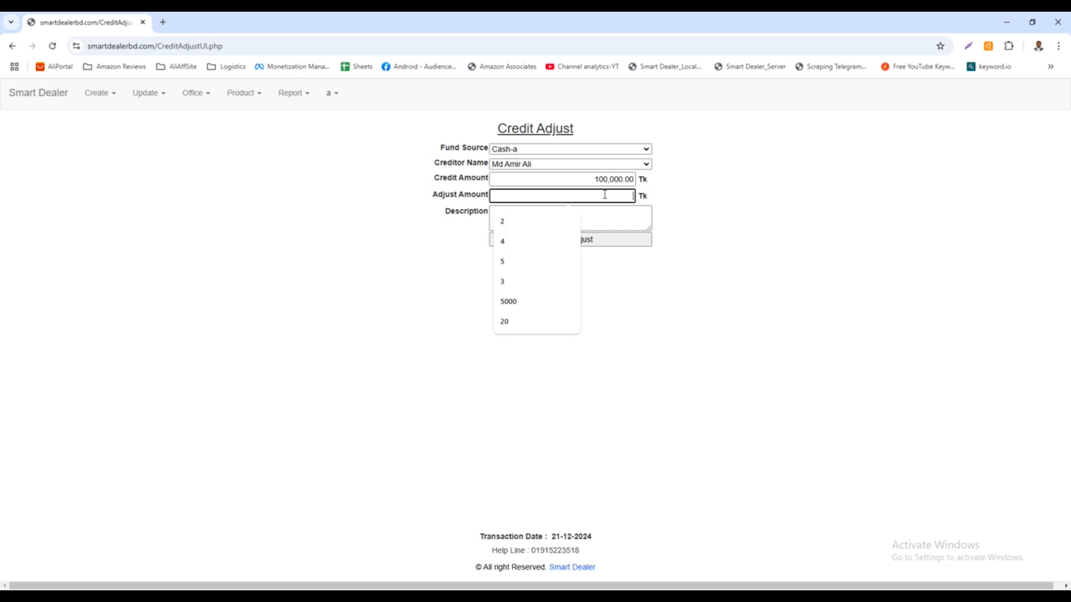
left_click(663, 202)
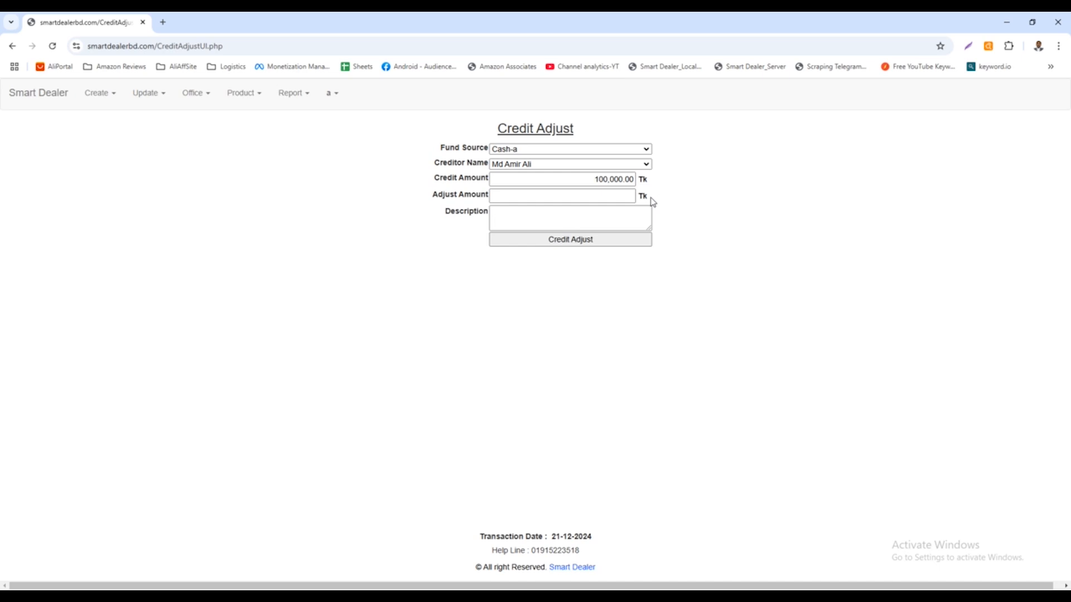
left_click_drag(595, 179, 636, 180)
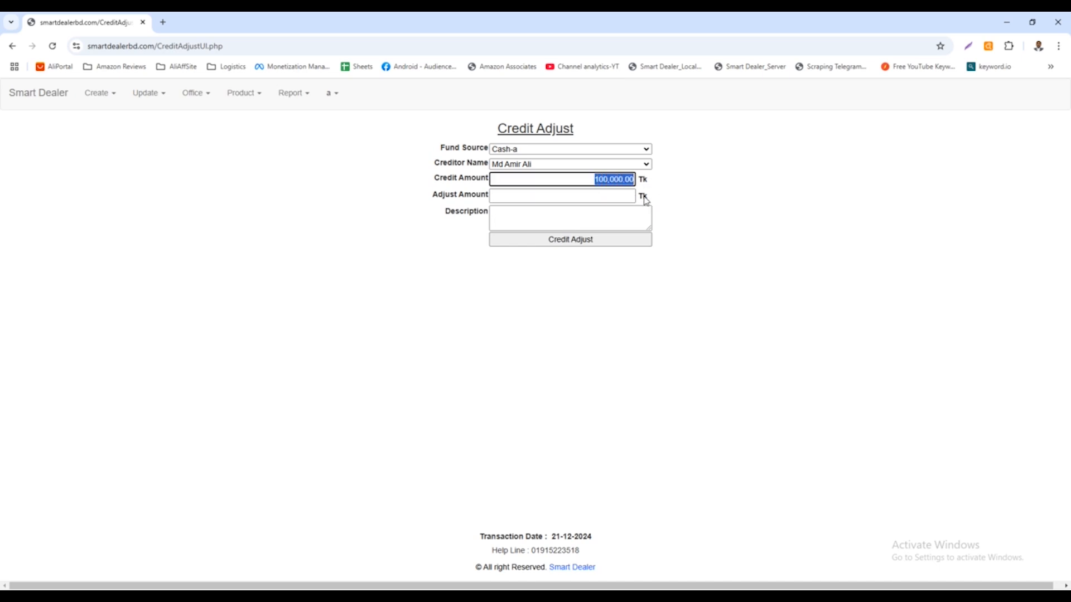
left_click(461, 160)
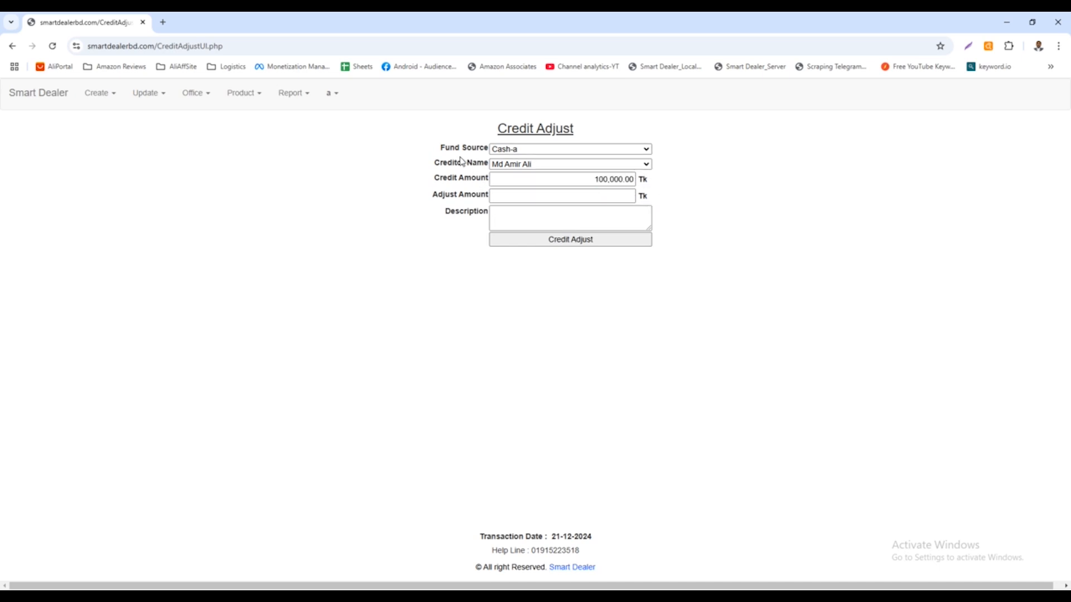
left_click_drag(440, 148, 506, 150)
left_click(506, 150)
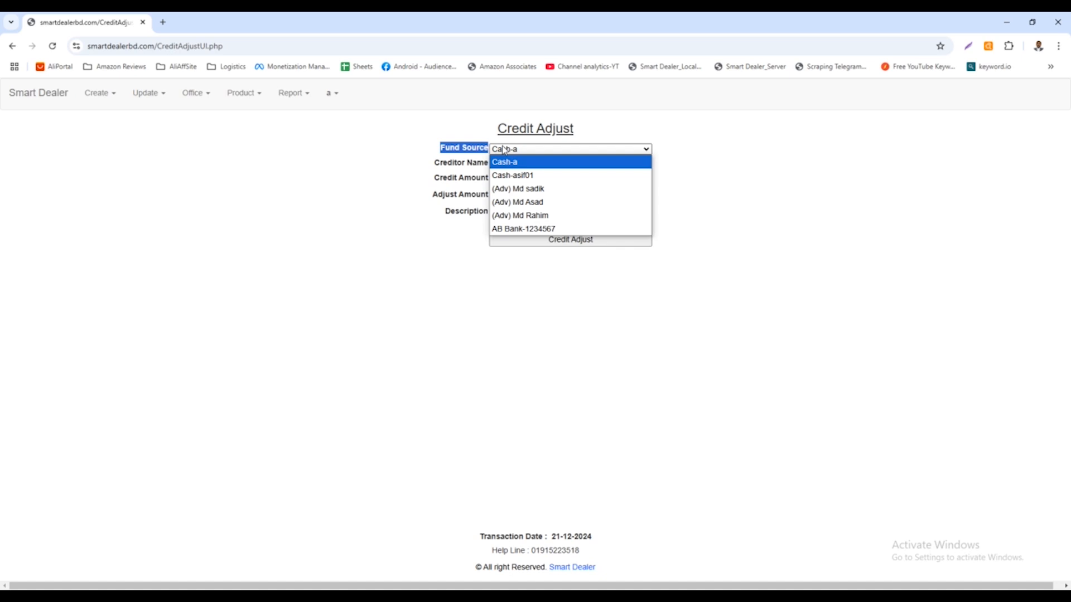
left_click(506, 150)
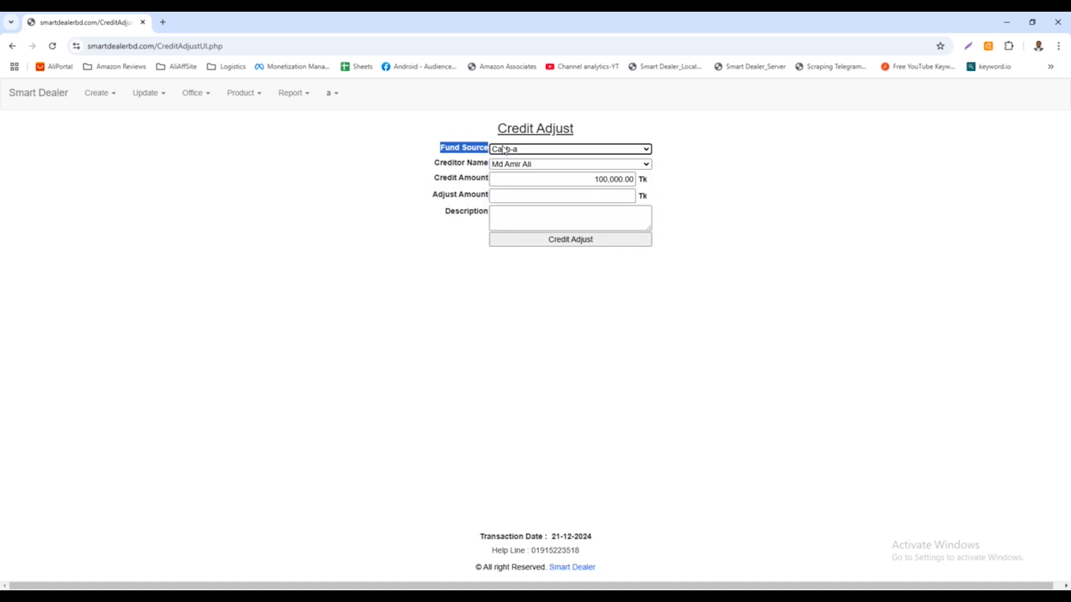
left_click(506, 151)
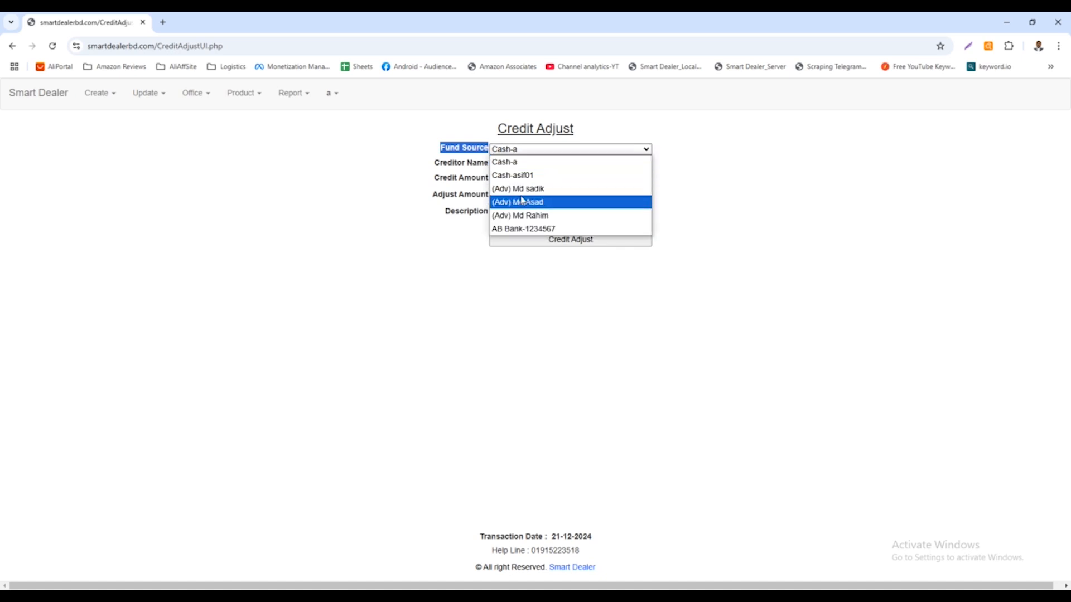
left_click(477, 163)
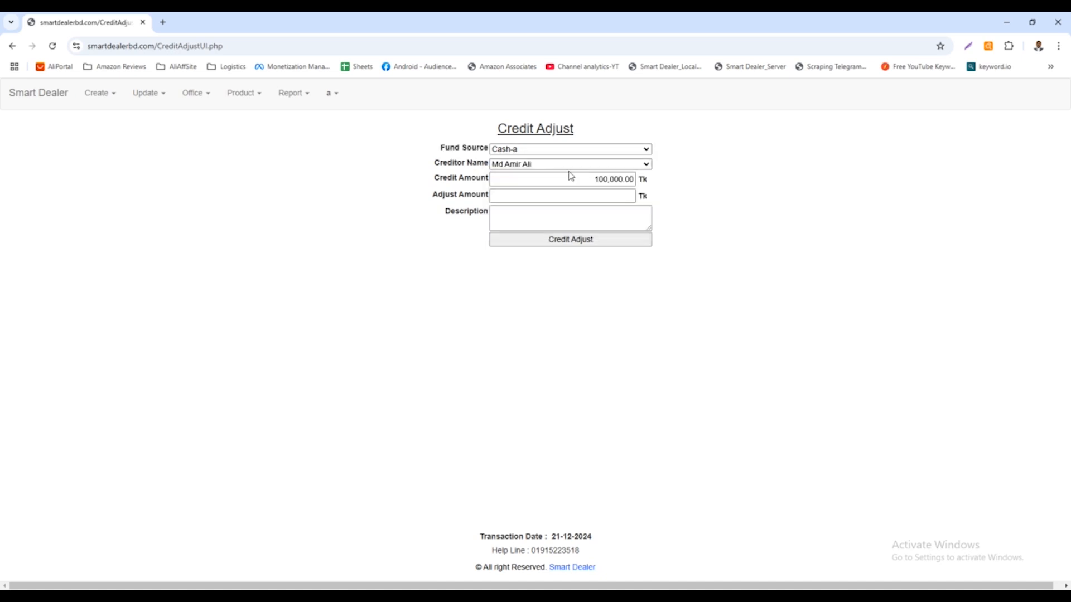
Set the adjust amount to 50000 Tk and choose the AB Bank account as the fund source.
left_click(621, 195)
type("50000")
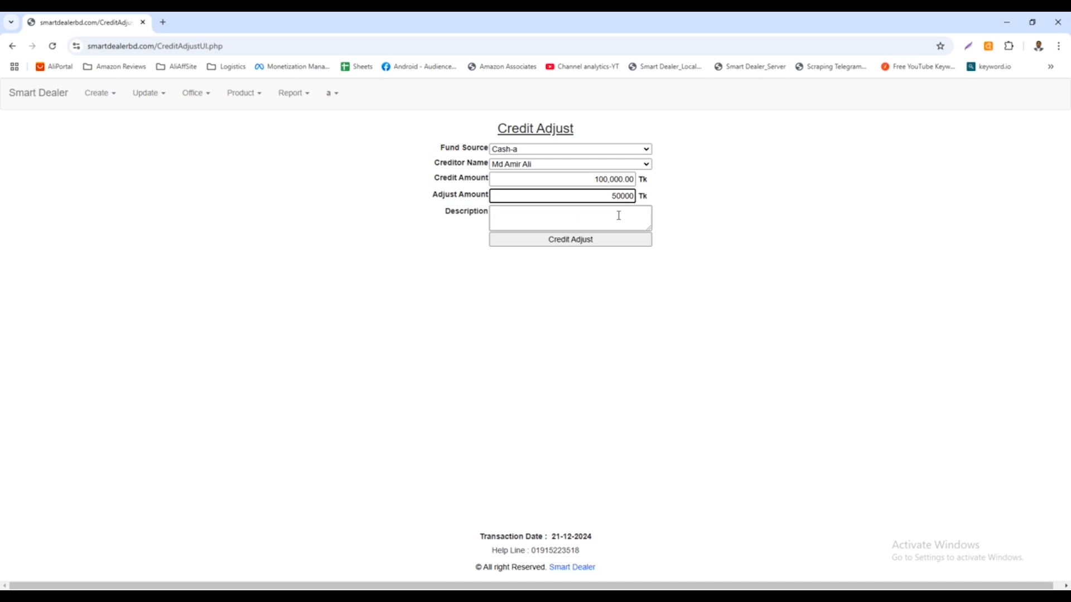
left_click(520, 149)
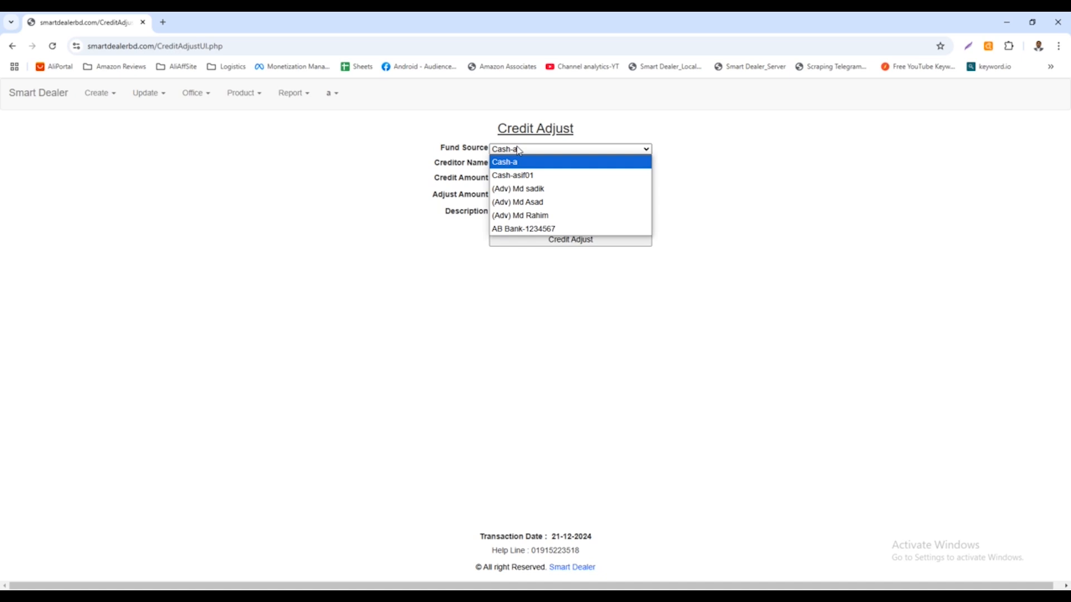
left_click(481, 155)
double_click(481, 154)
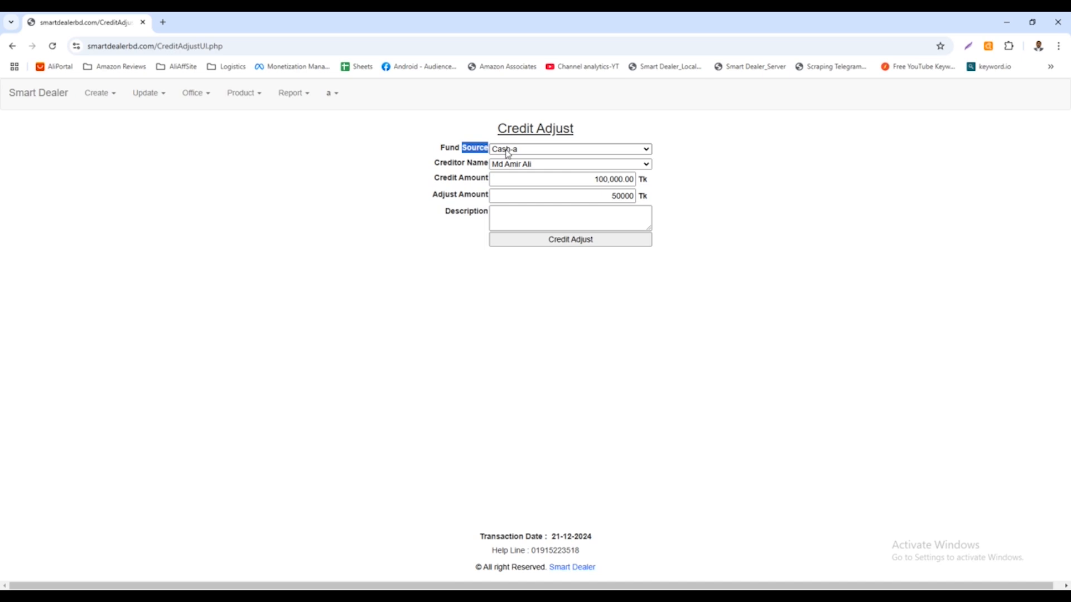
left_click(478, 160)
left_click(539, 150)
left_click(539, 150)
left_click(538, 149)
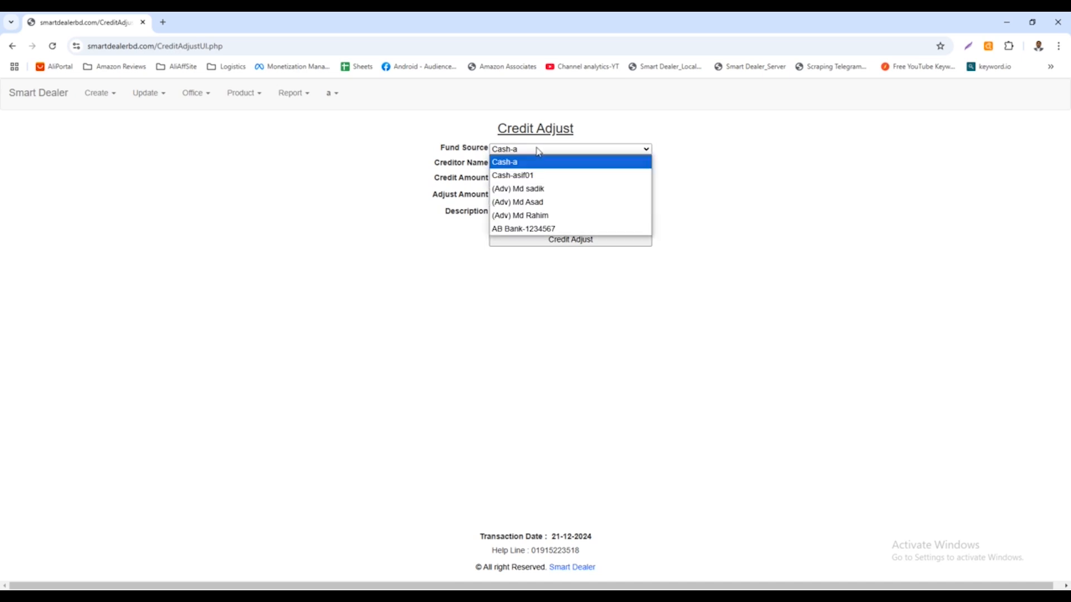
left_click(537, 229)
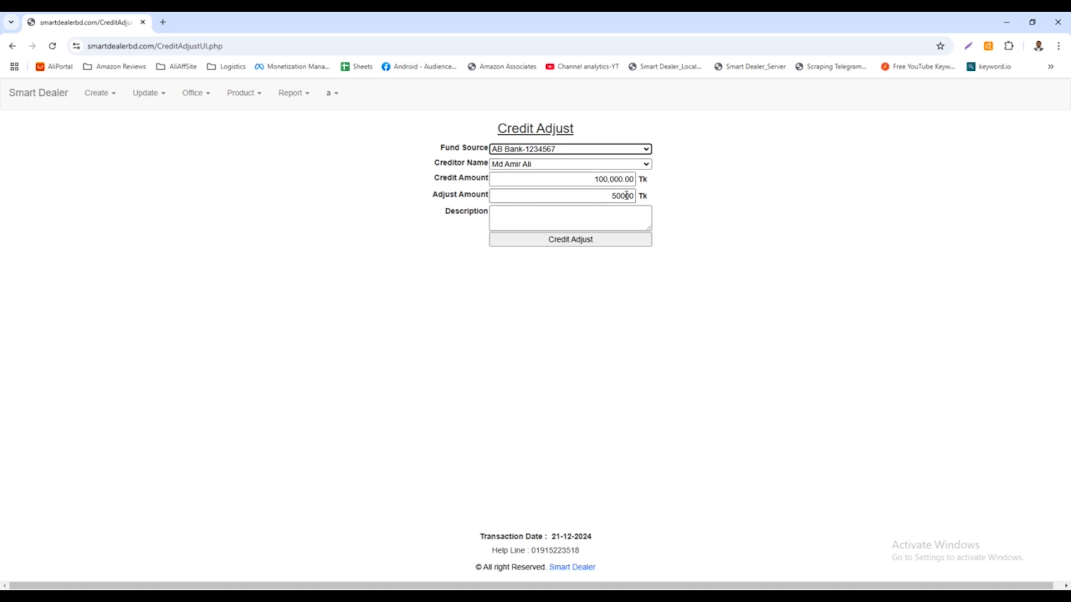
Switch the fund source between Cash-a and the second cash account, finishing on Cash-a.
left_click(540, 150)
left_click(526, 161)
left_click(521, 154)
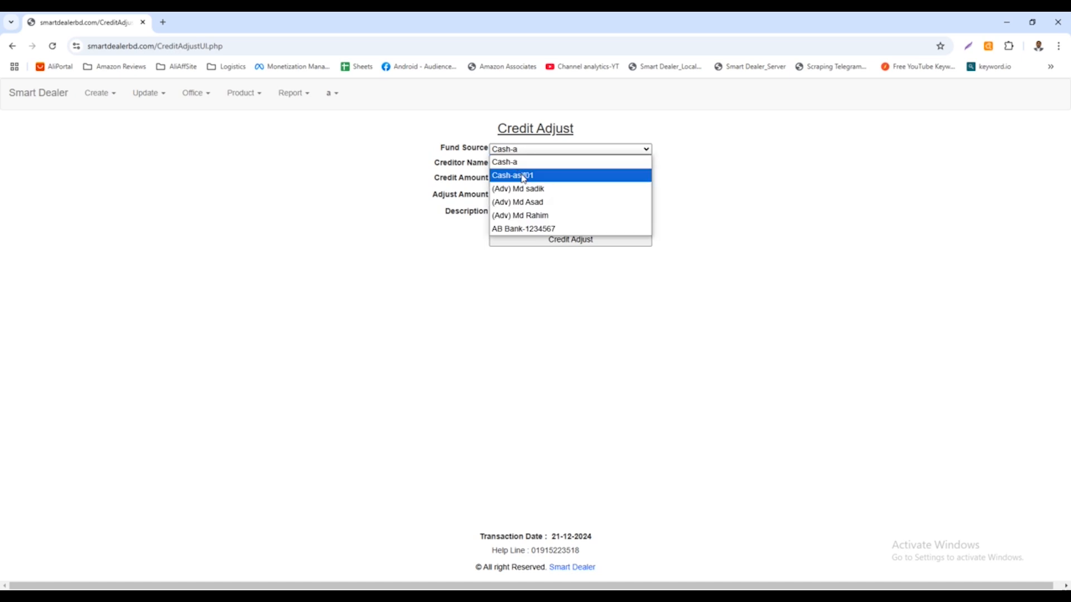
left_click(524, 176)
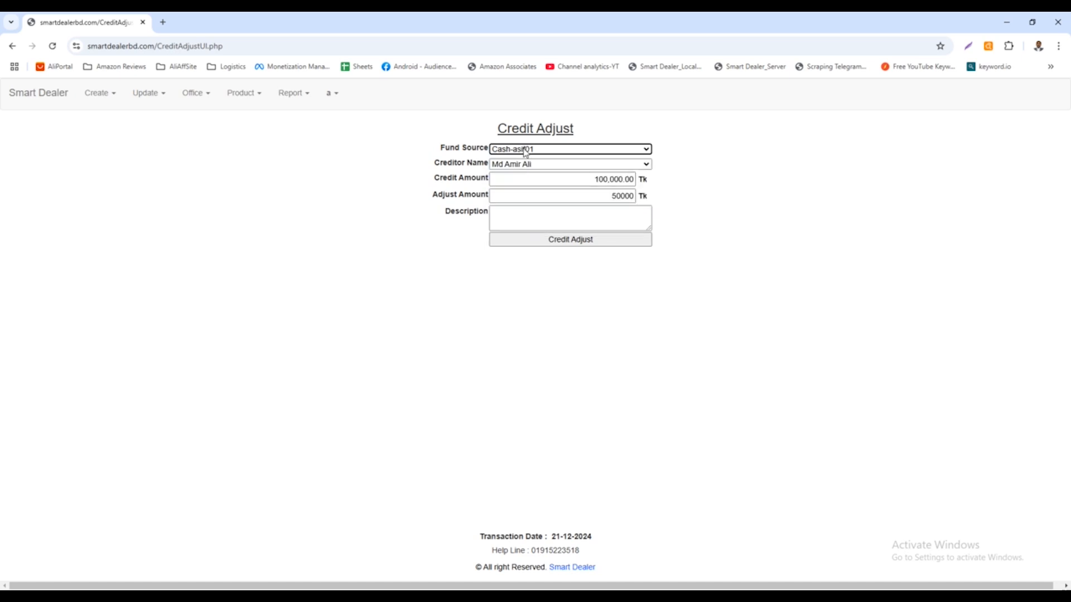
left_click(526, 150)
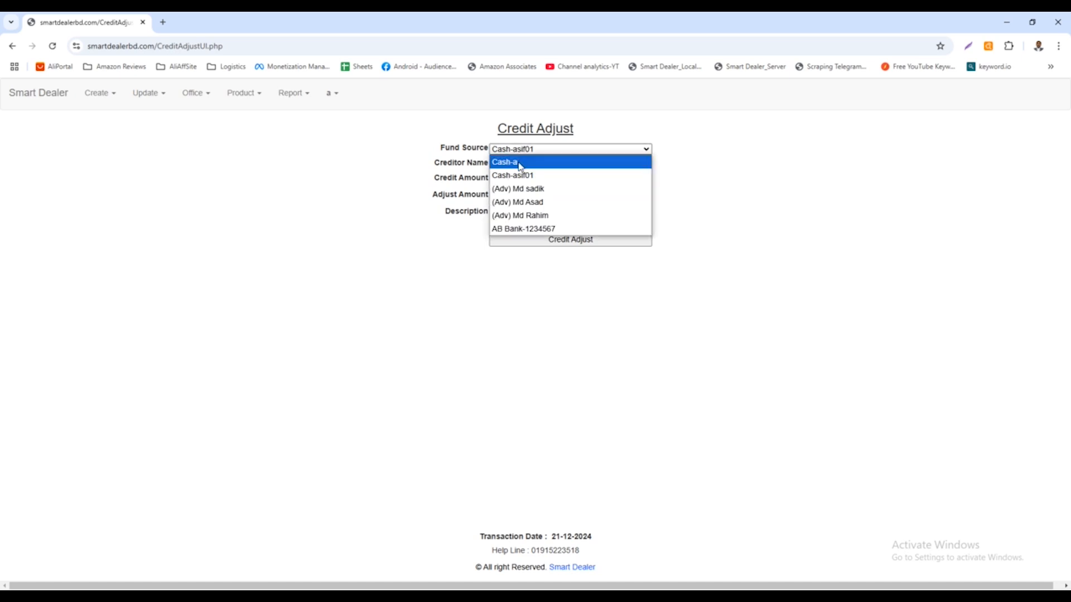
left_click(388, 140)
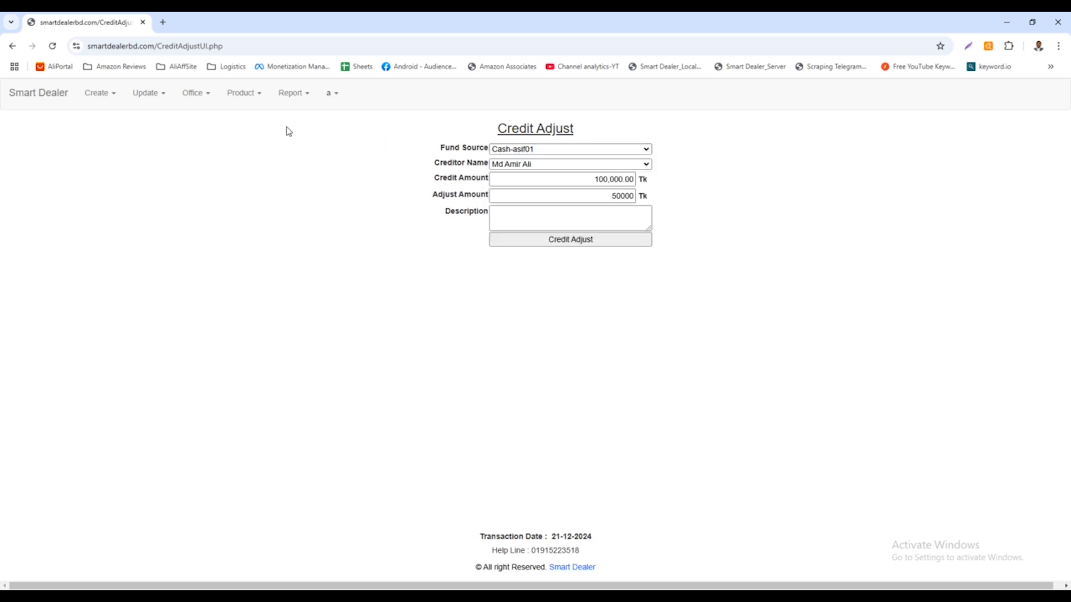
left_click(506, 151)
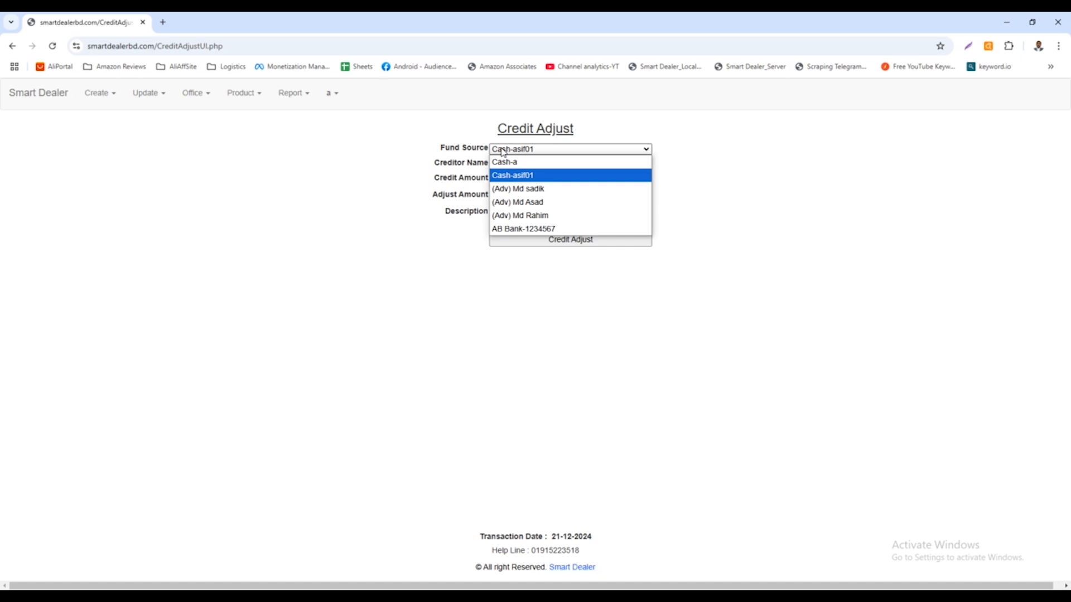
left_click(504, 152)
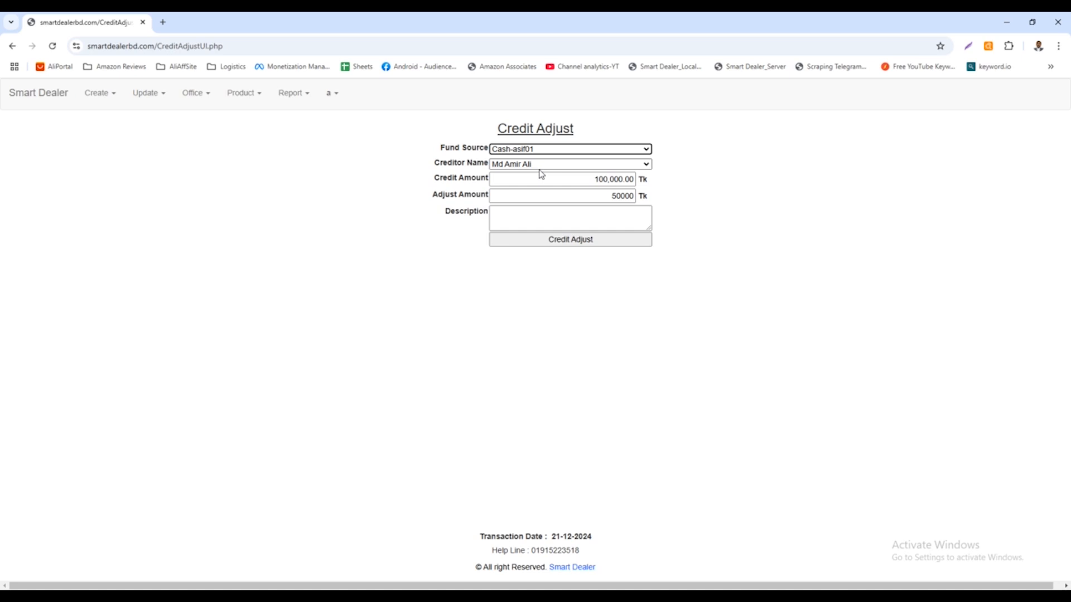
left_click(534, 151)
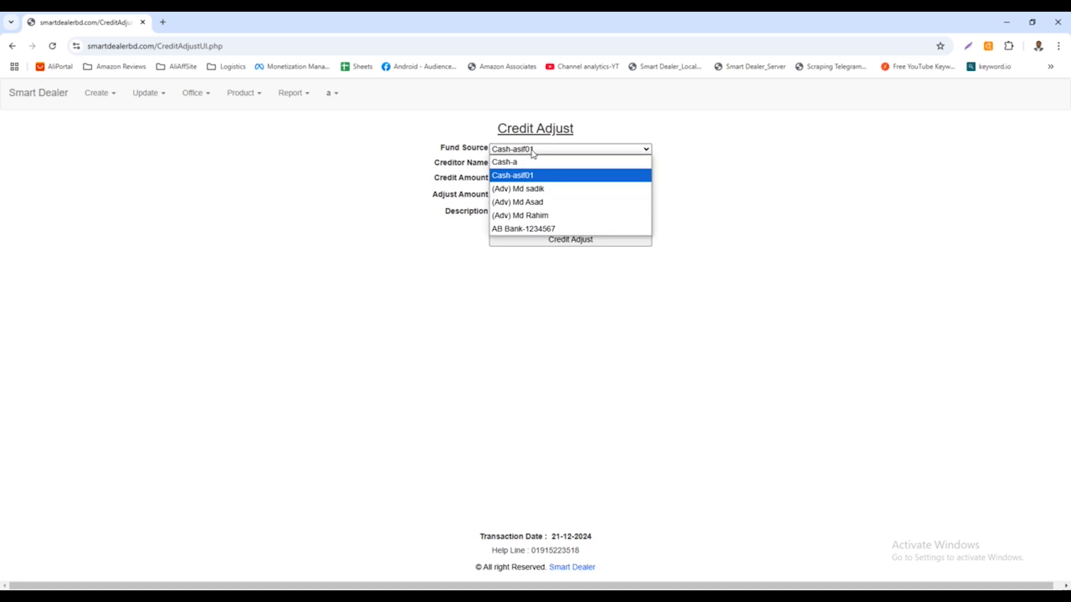
left_click(519, 163)
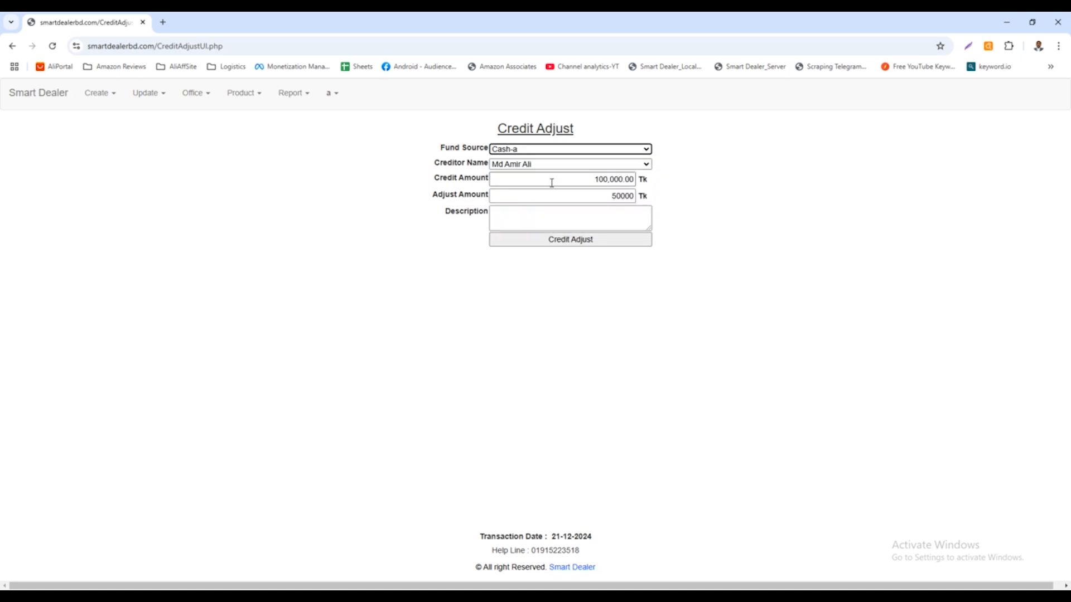
Set the fund source to the AB Bank account and review the entered adjustment details.
left_click(534, 150)
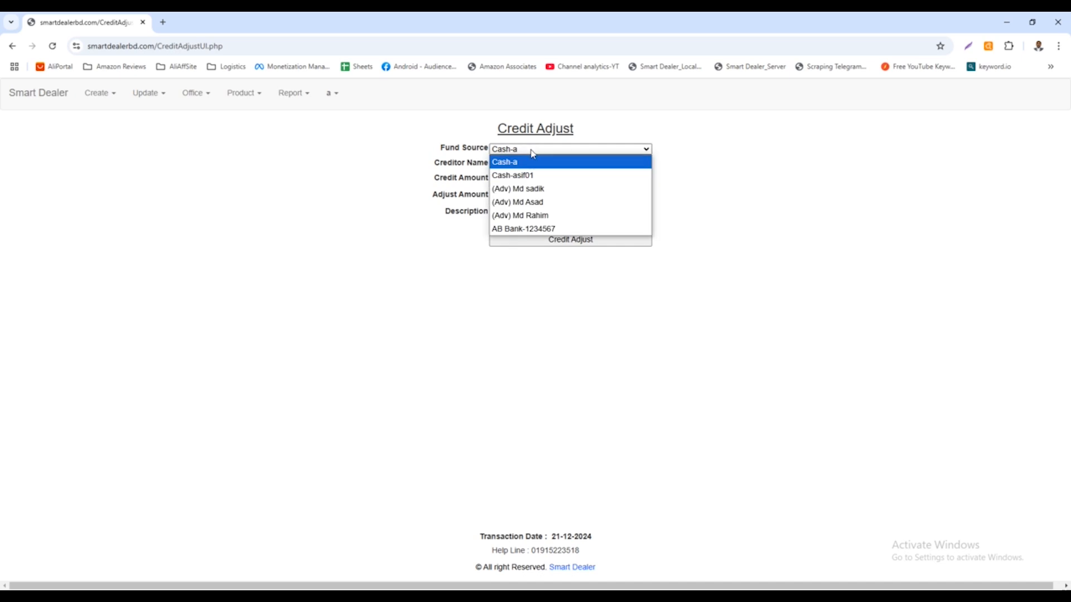
left_click(529, 229)
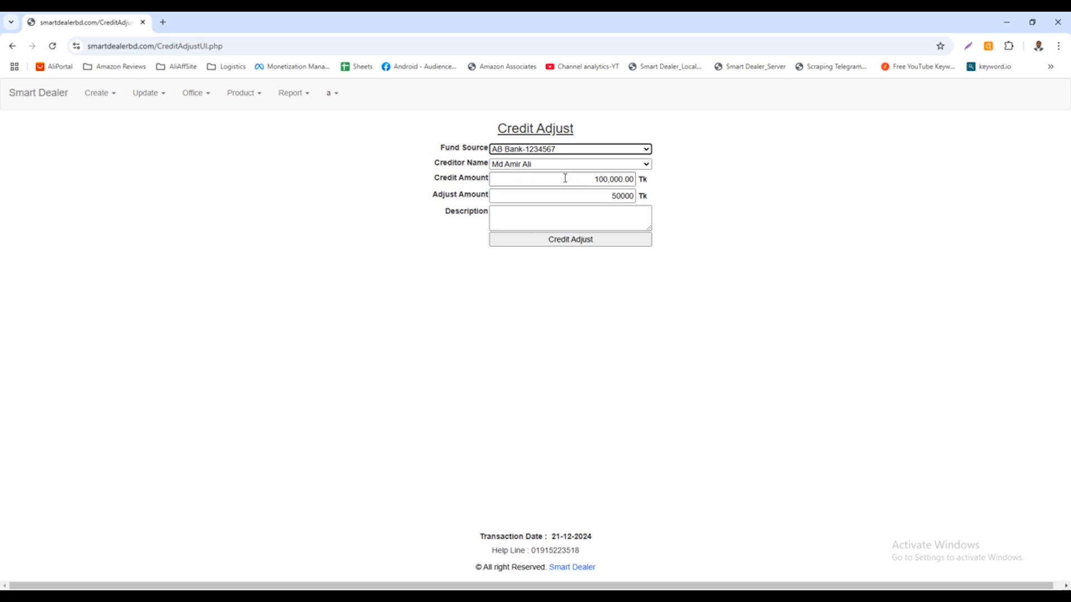
left_click(609, 197)
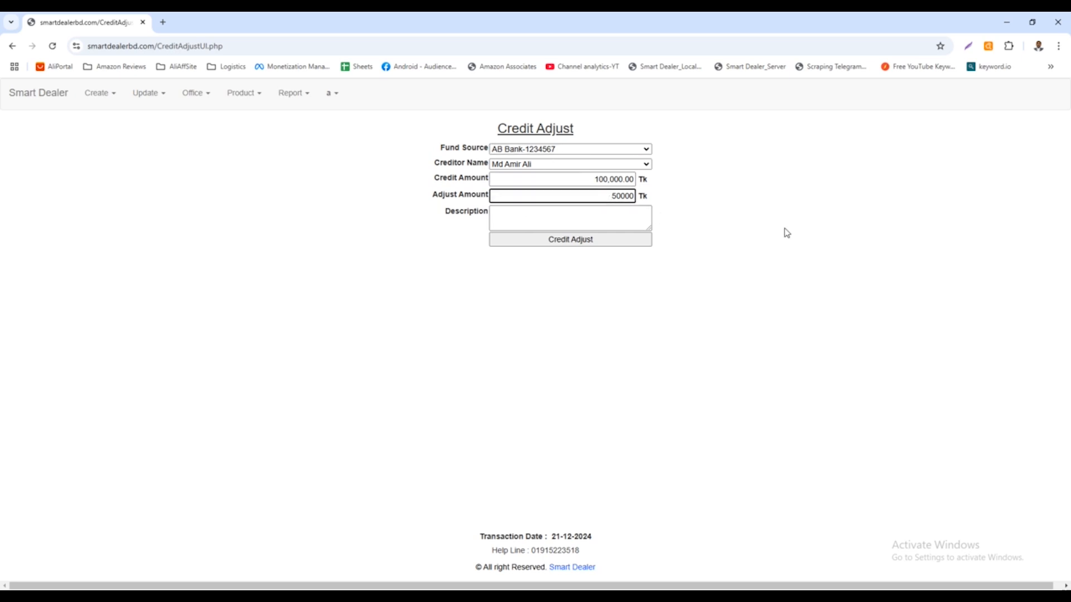
key("Tab")
left_click(556, 151)
left_click(555, 153)
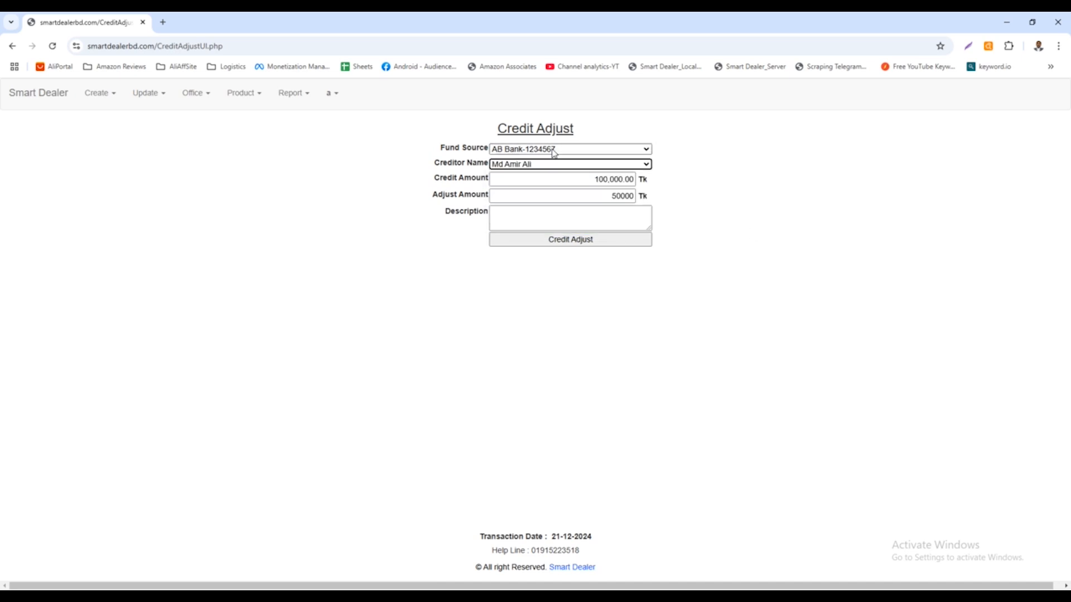
Review the fund source options and the entered creditor, adjust amount and description fields of the credit adjustment.
key("Tab")
key("Tab")
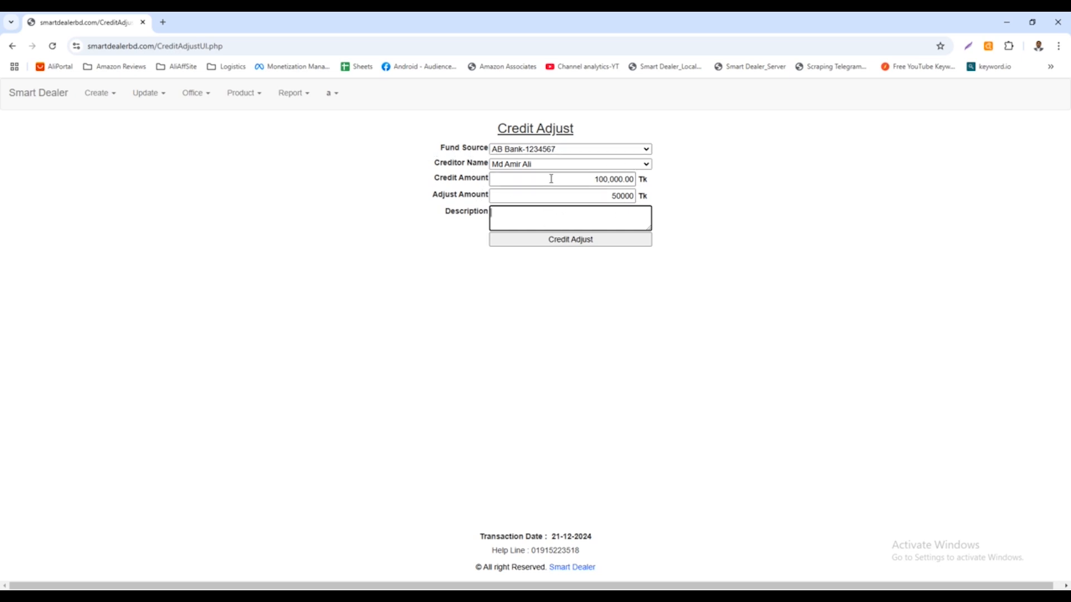
left_click(559, 150)
left_click(559, 152)
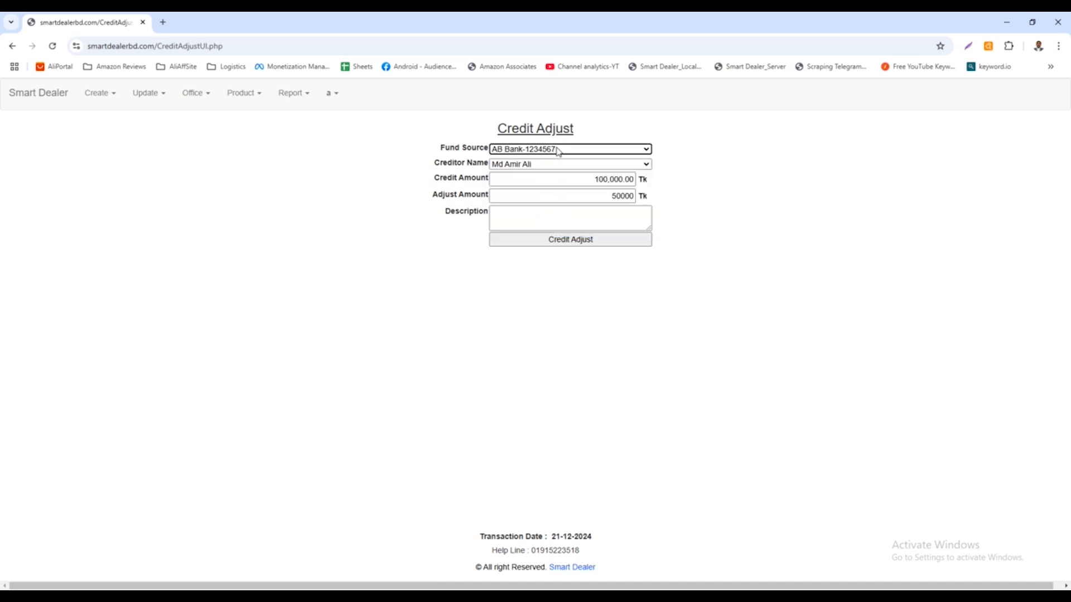
key("Tab")
key("Tab")
key("Tab")
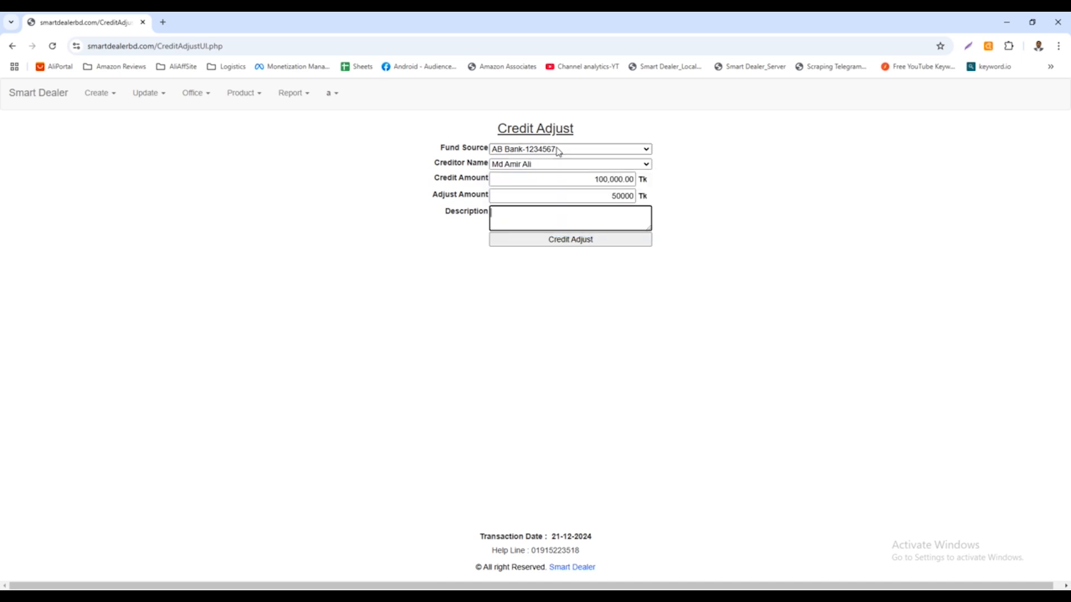
type("5")
key("BackSpace")
left_click(559, 152)
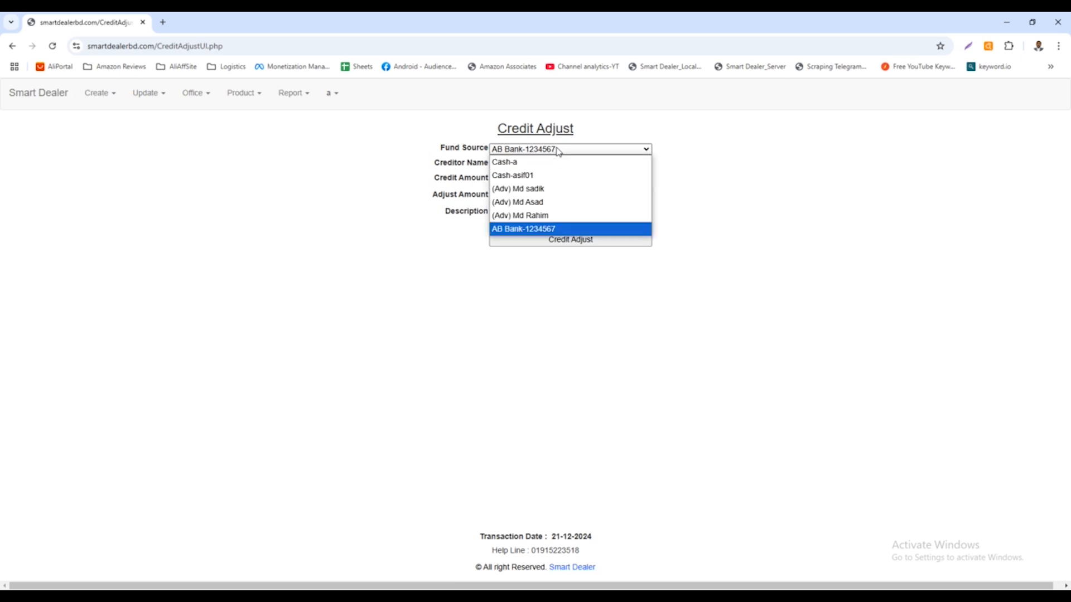
left_click(559, 152)
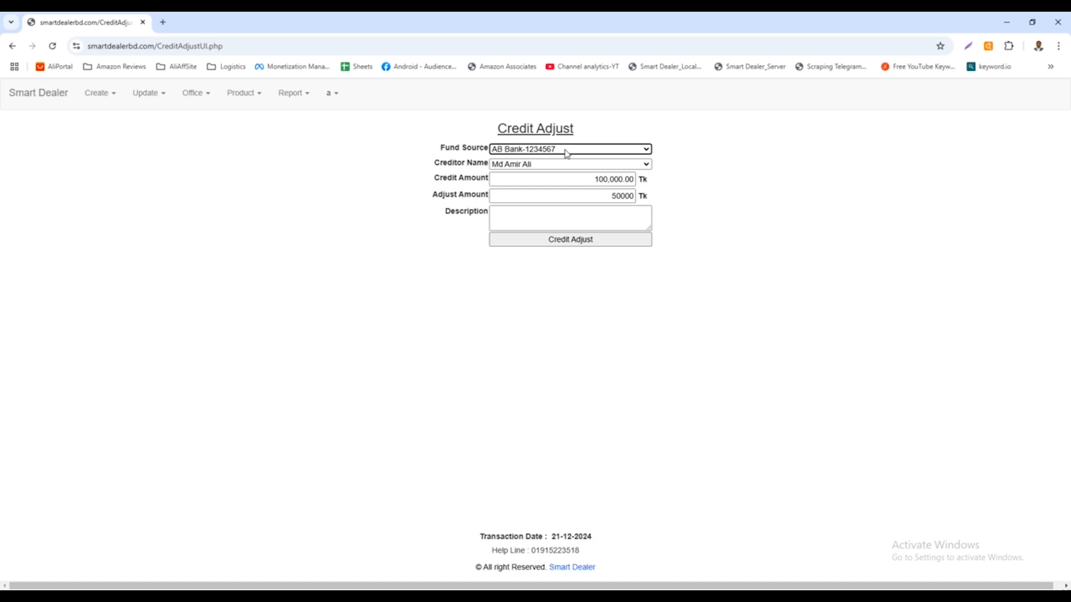
Enter "Credit adjust" as the description of the credit adjustment.
key("Tab")
key("Tab")
key("Tab")
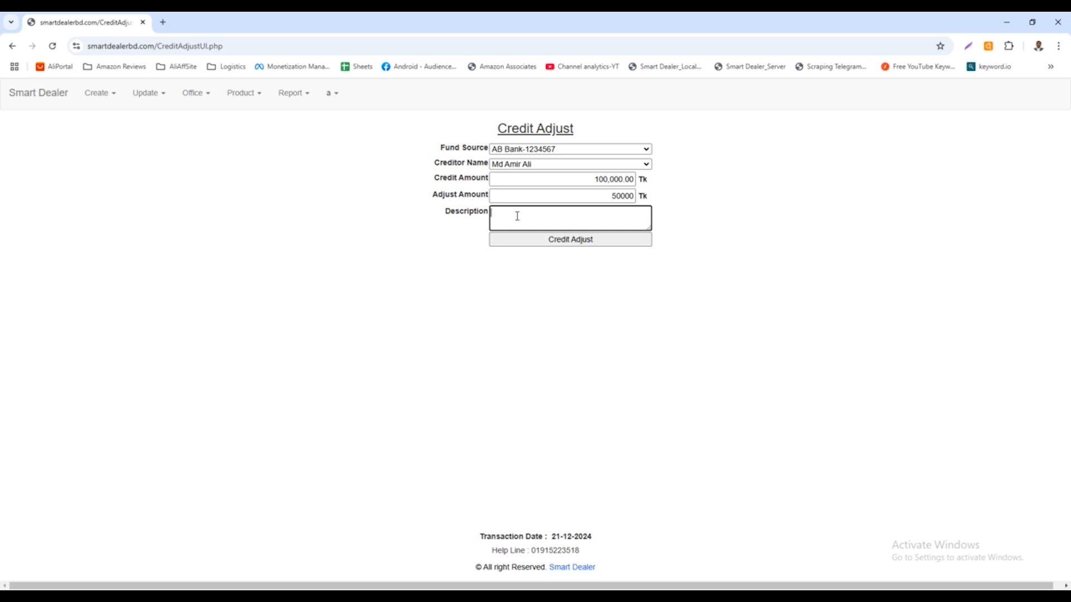
type("Credit adjust")
left_click_drag(537, 215, 492, 216)
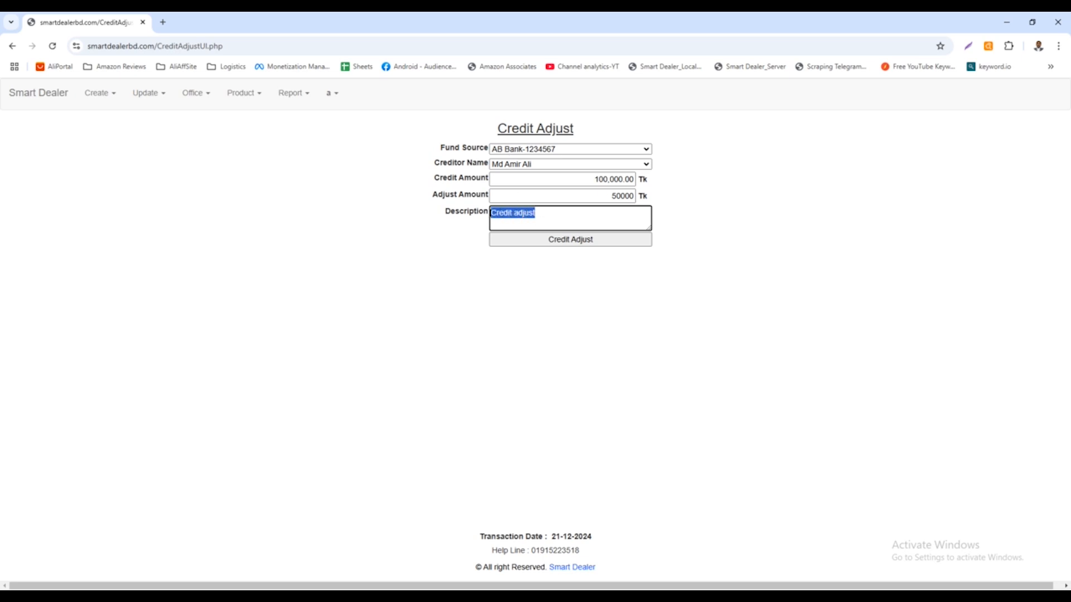
left_click(539, 215)
left_click_drag(540, 215, 492, 216)
Check the adjust amount, fund source and description, and submit the credit adjustment.
double_click(613, 196)
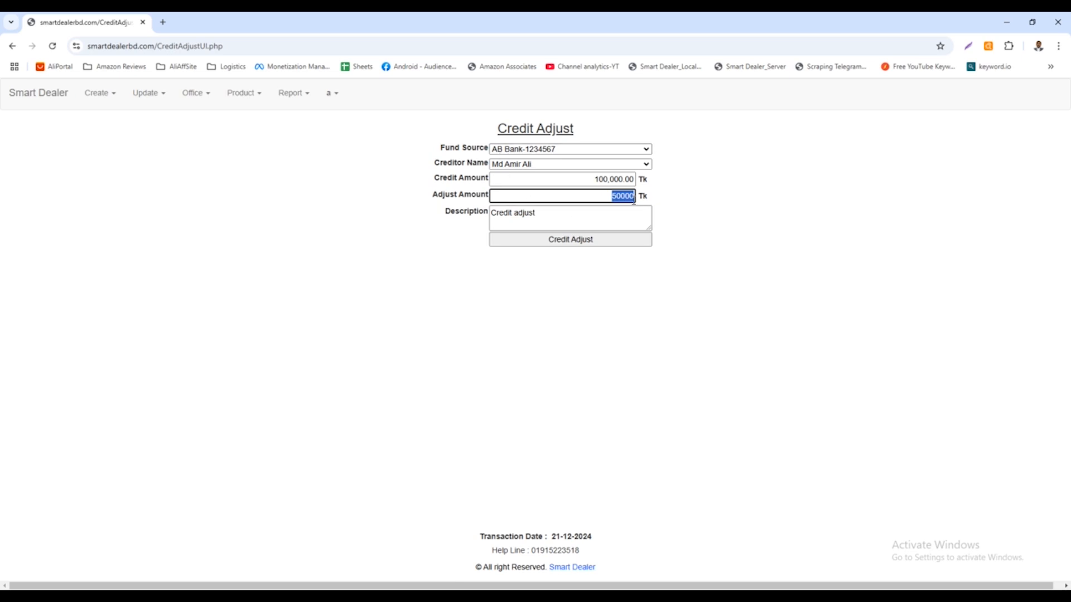
left_click(534, 151)
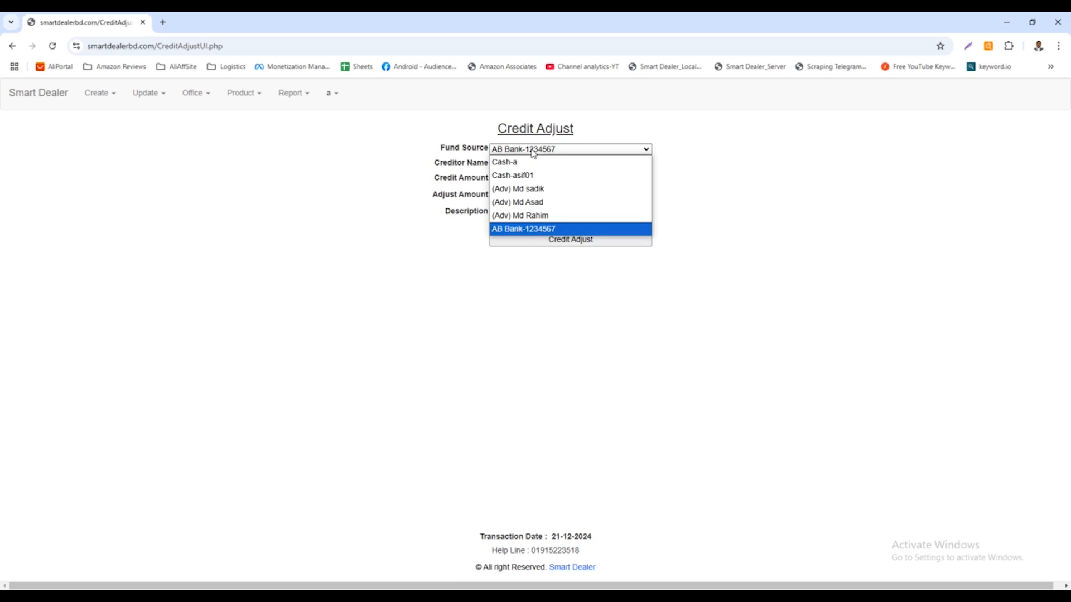
left_click(534, 151)
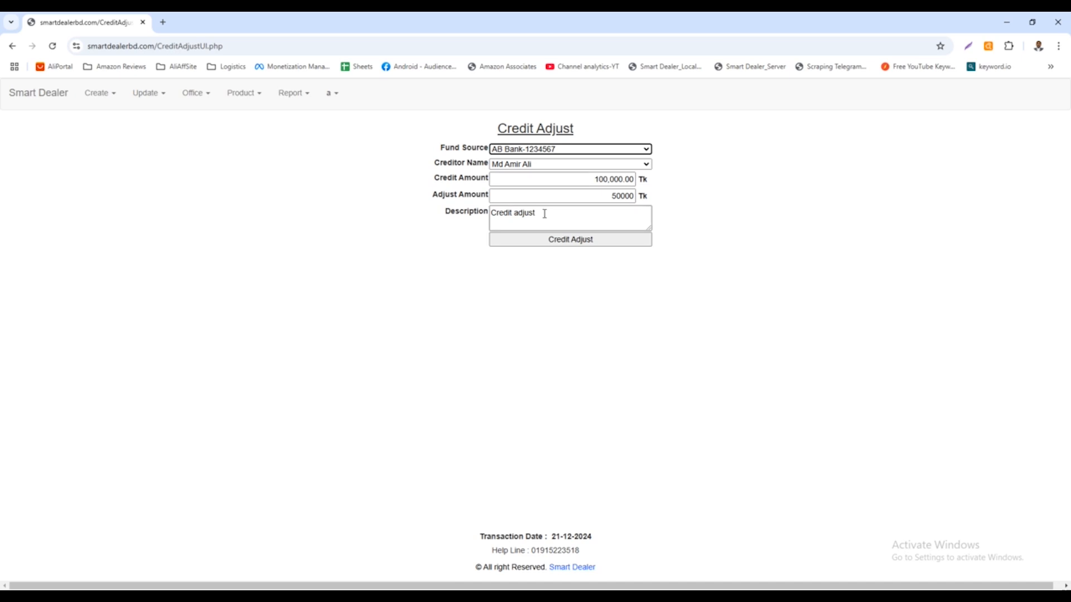
double_click(616, 196)
left_click_drag(616, 196, 634, 196)
left_click(621, 196)
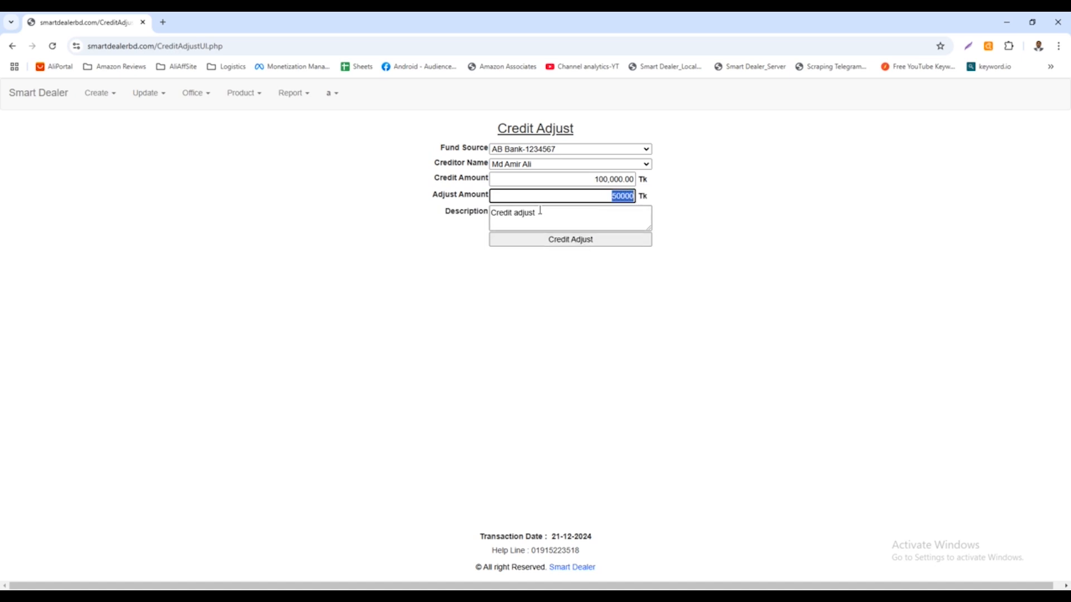
left_click_drag(541, 212, 491, 213)
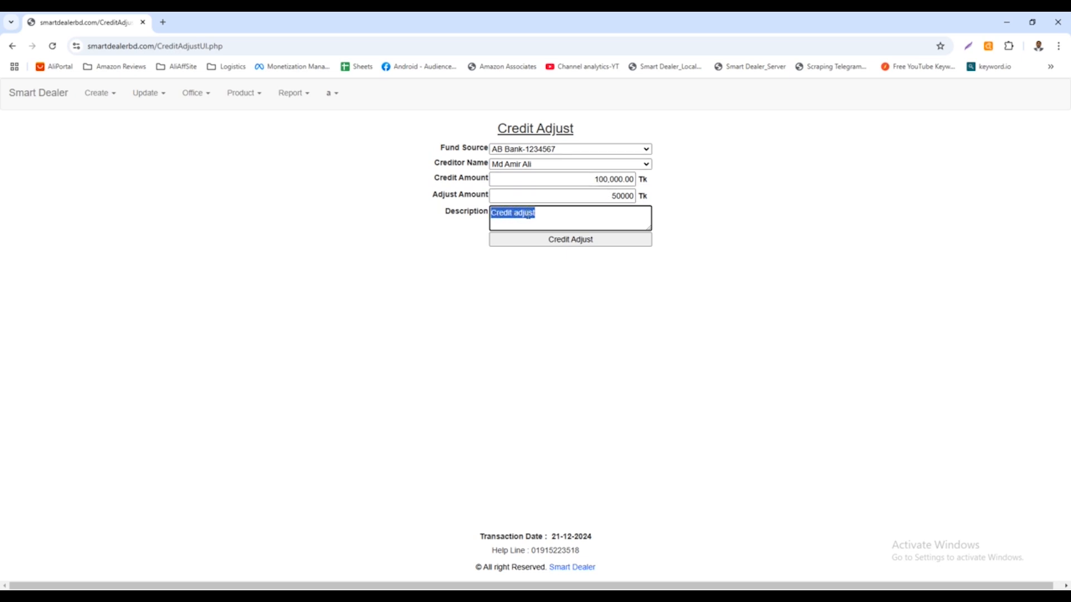
left_click(540, 215)
left_click(547, 241)
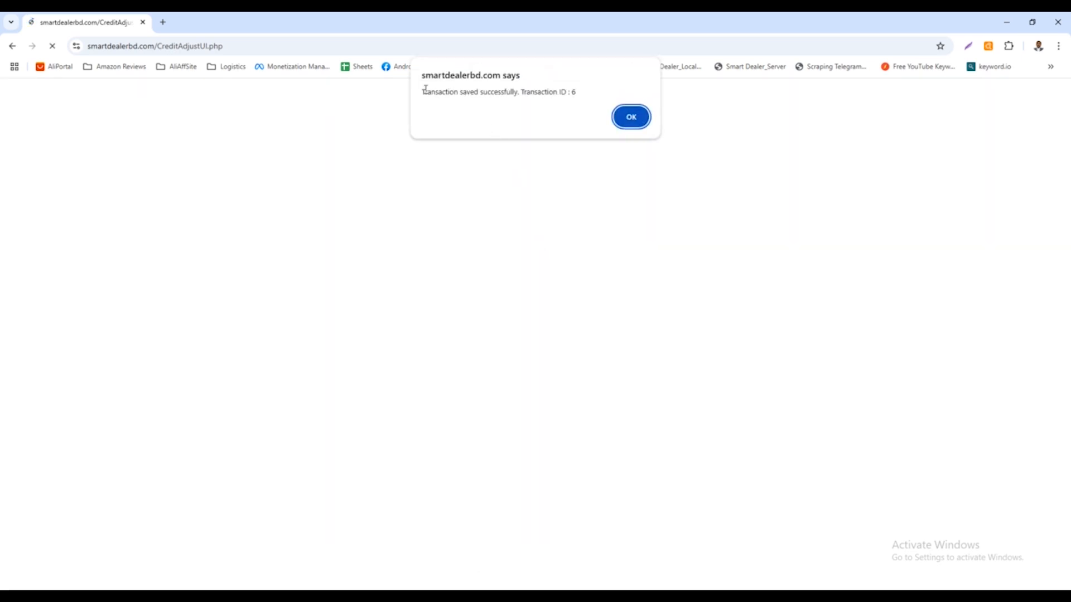
Read the transaction message and its transaction ID, and dismiss it.
left_click_drag(423, 89, 519, 86)
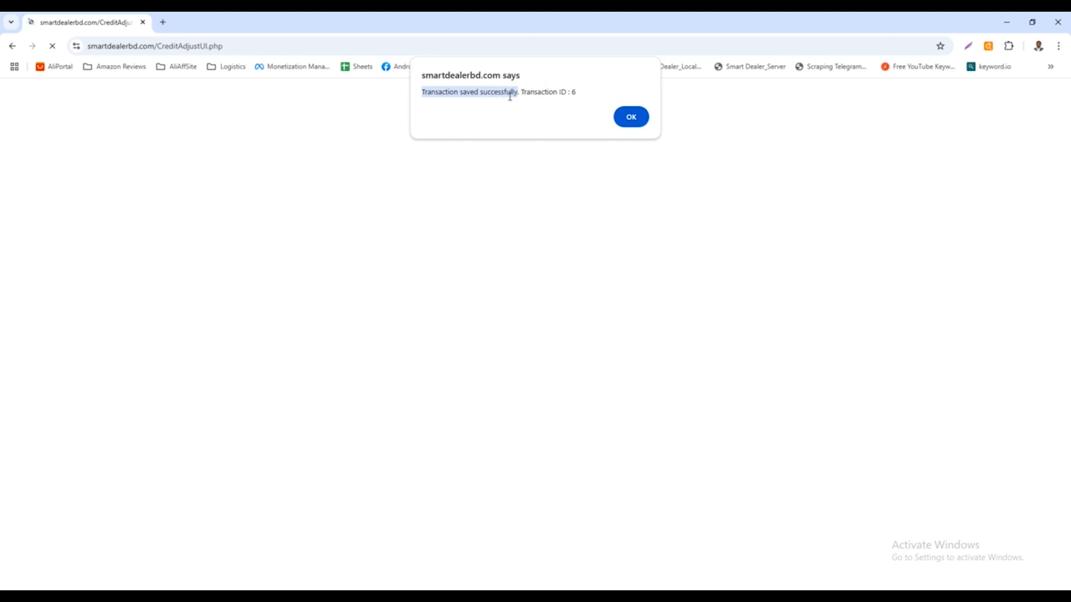
left_click(495, 91)
double_click(495, 91)
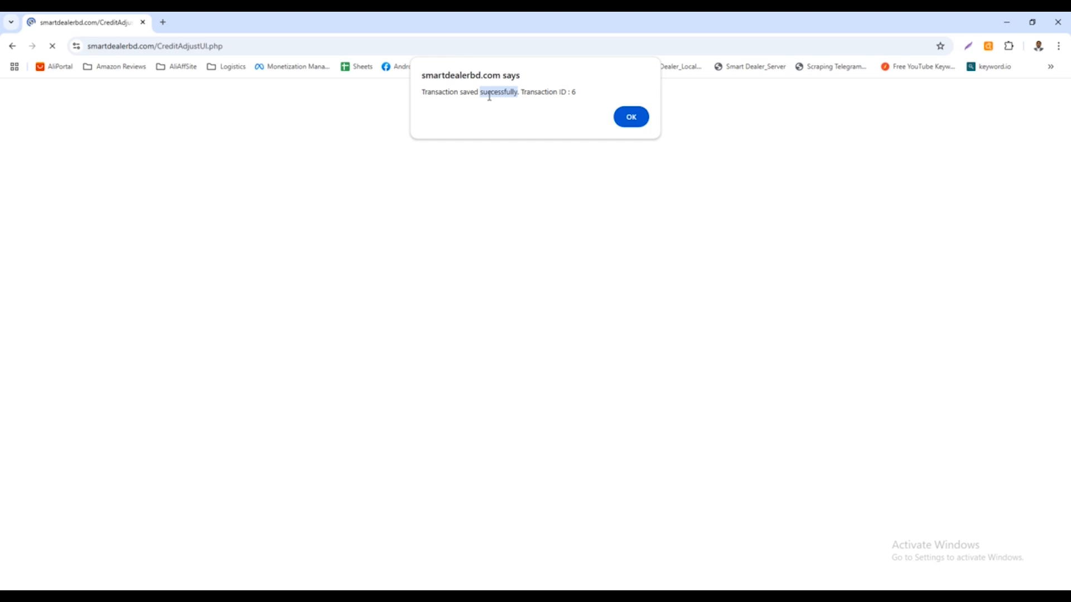
left_click_drag(521, 91, 578, 91)
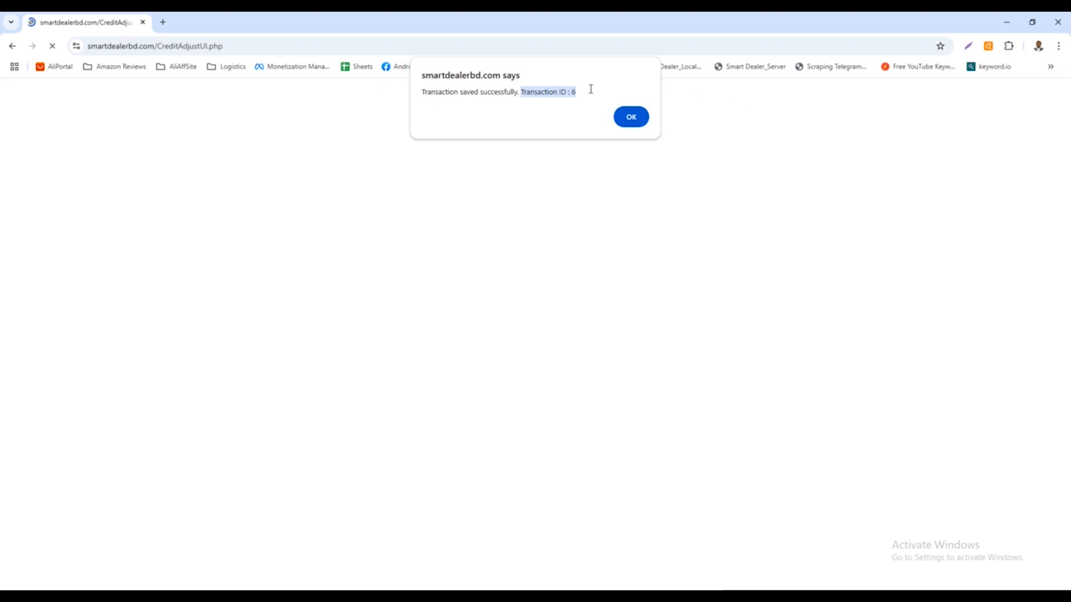
left_click(569, 104)
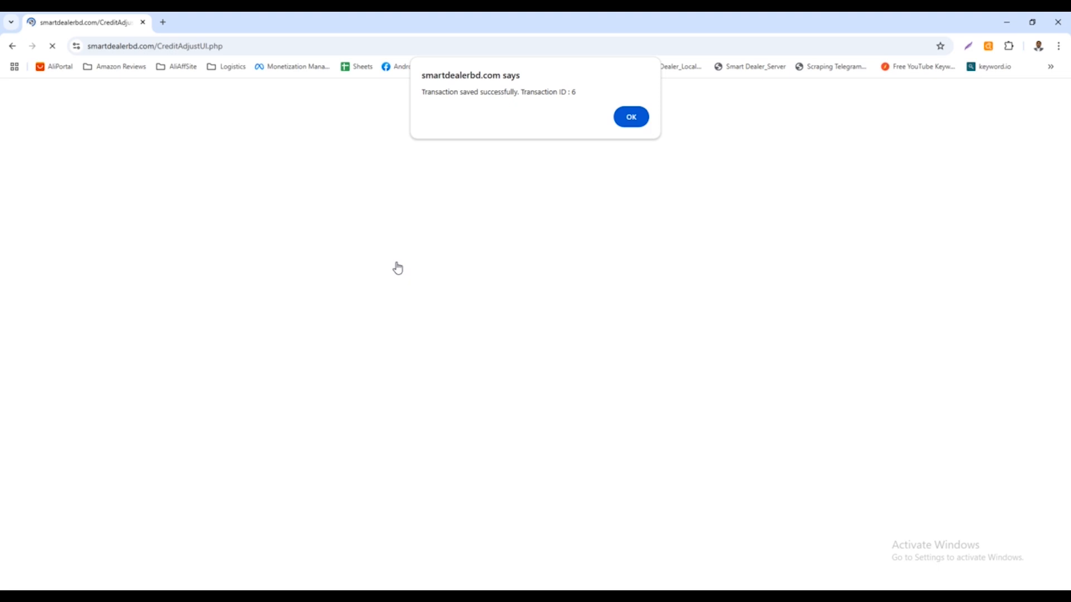
left_click_drag(521, 92, 578, 91)
left_click(573, 94)
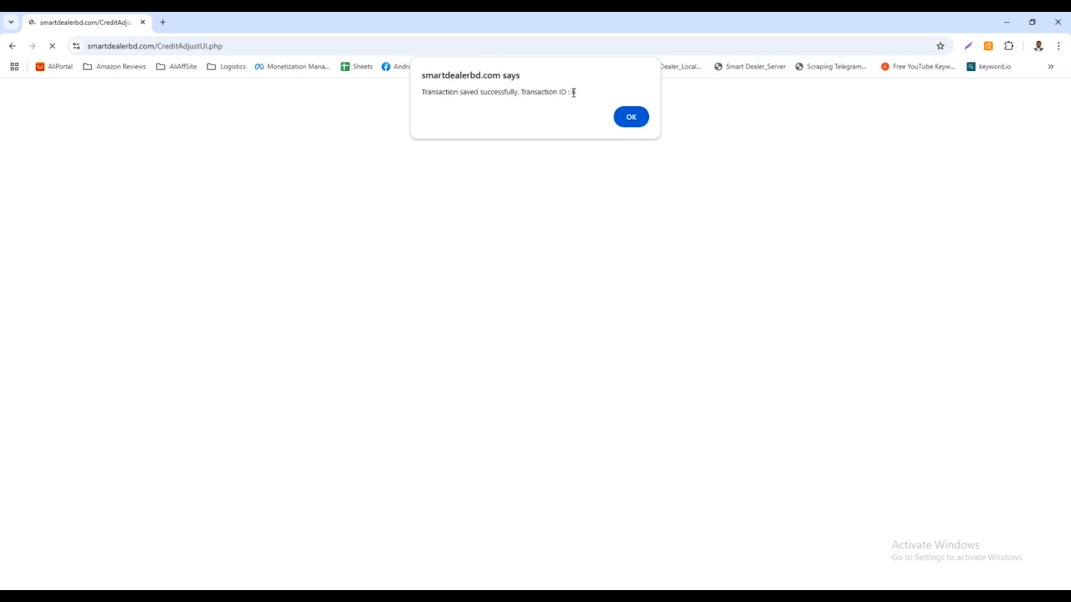
left_click_drag(573, 93, 580, 94)
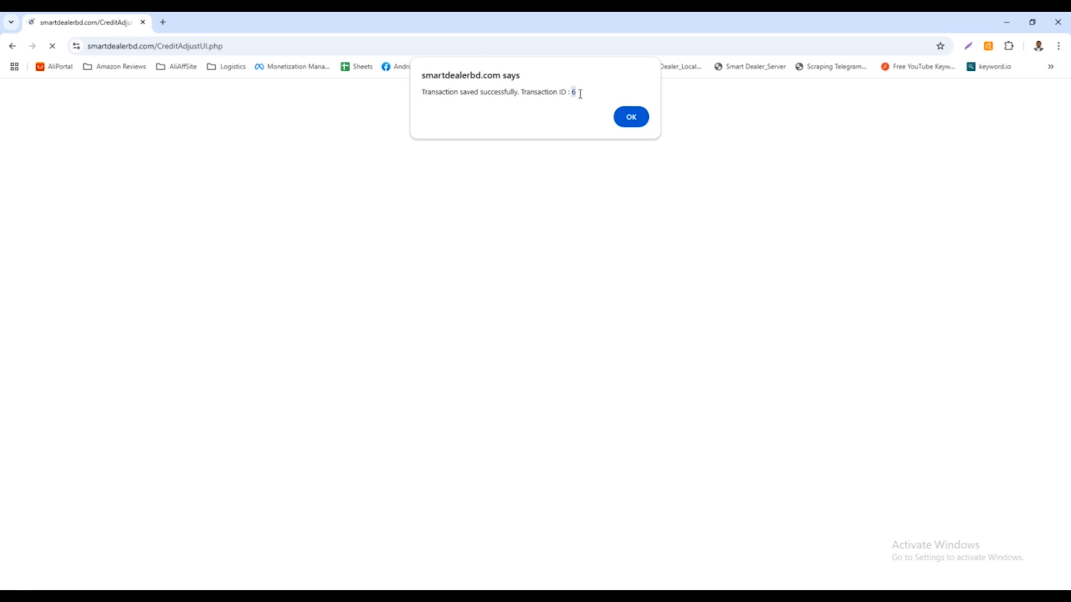
left_click(580, 94)
left_click_drag(522, 92, 576, 91)
left_click(521, 91)
left_click_drag(523, 89, 590, 110)
left_click(631, 118)
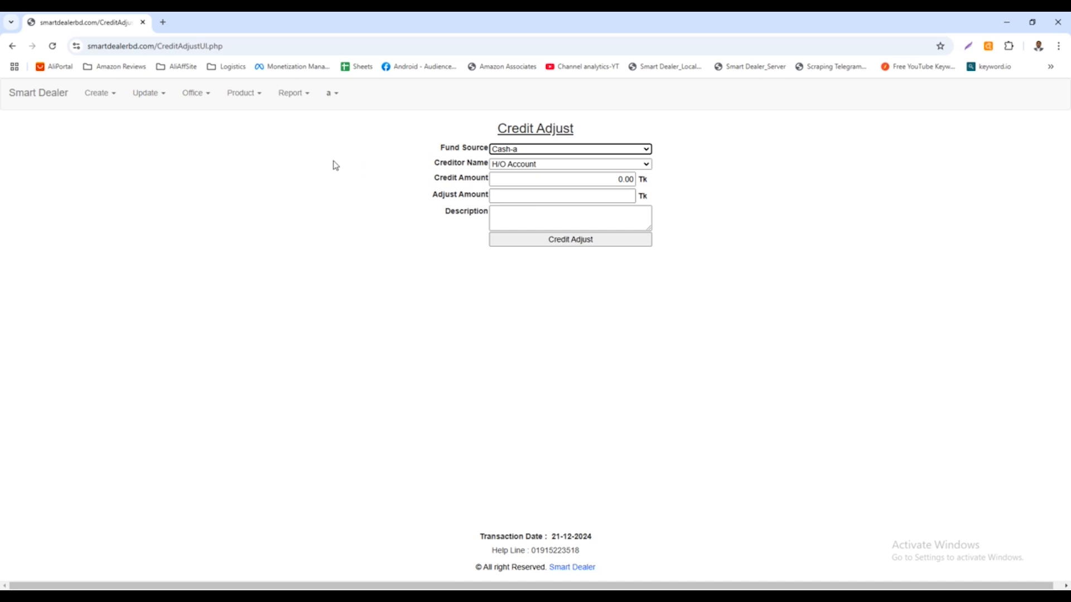
Generate the individual creditor's credit statement for 21-12-2024 and widen its window to show all the columns.
left_click(284, 98)
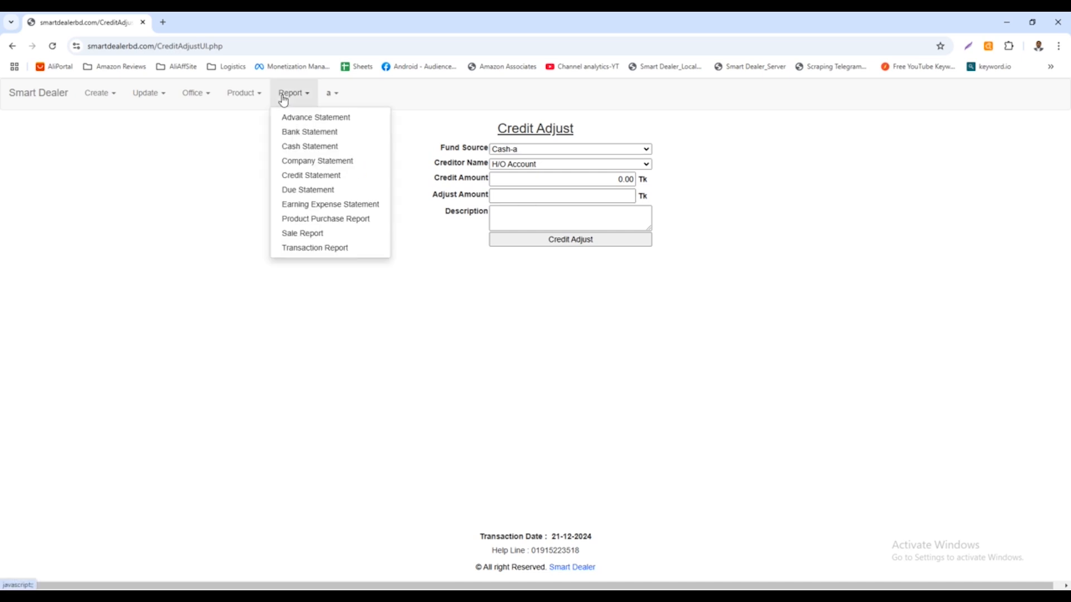
left_click(311, 176)
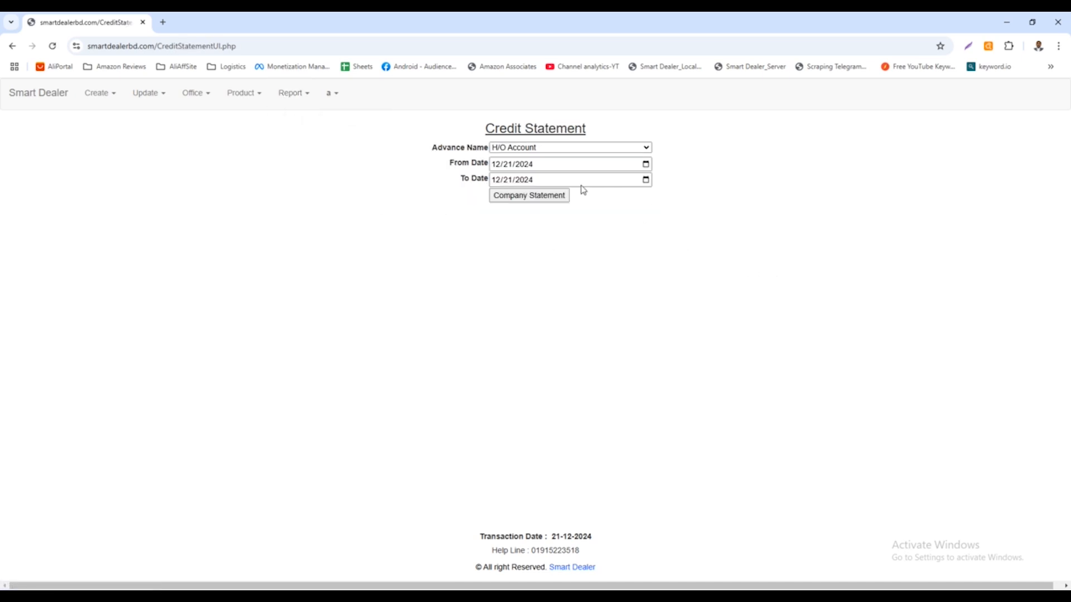
left_click(556, 148)
left_click(533, 175)
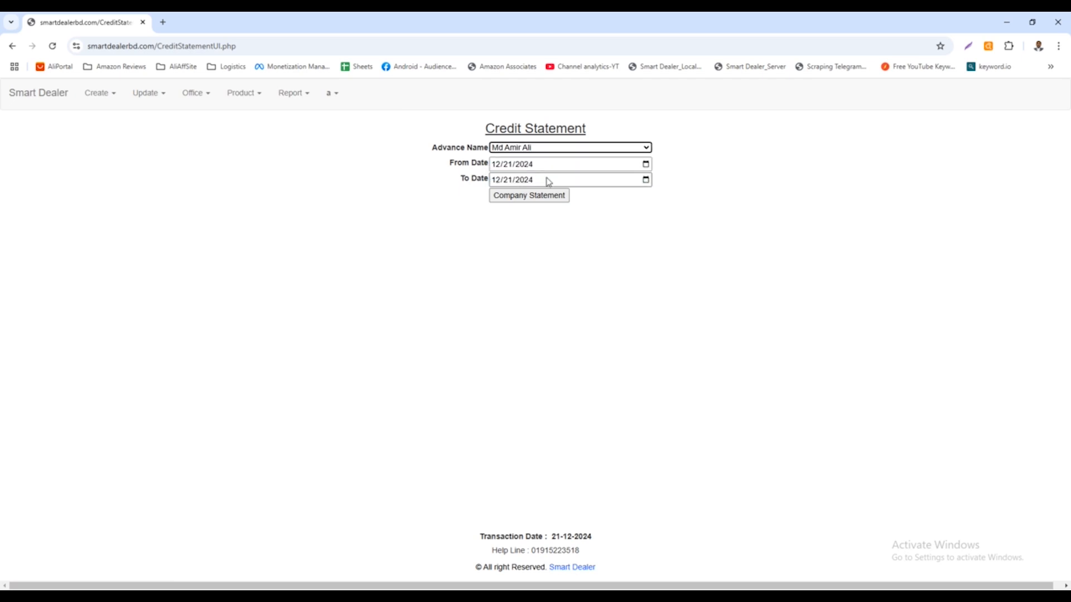
left_click(558, 199)
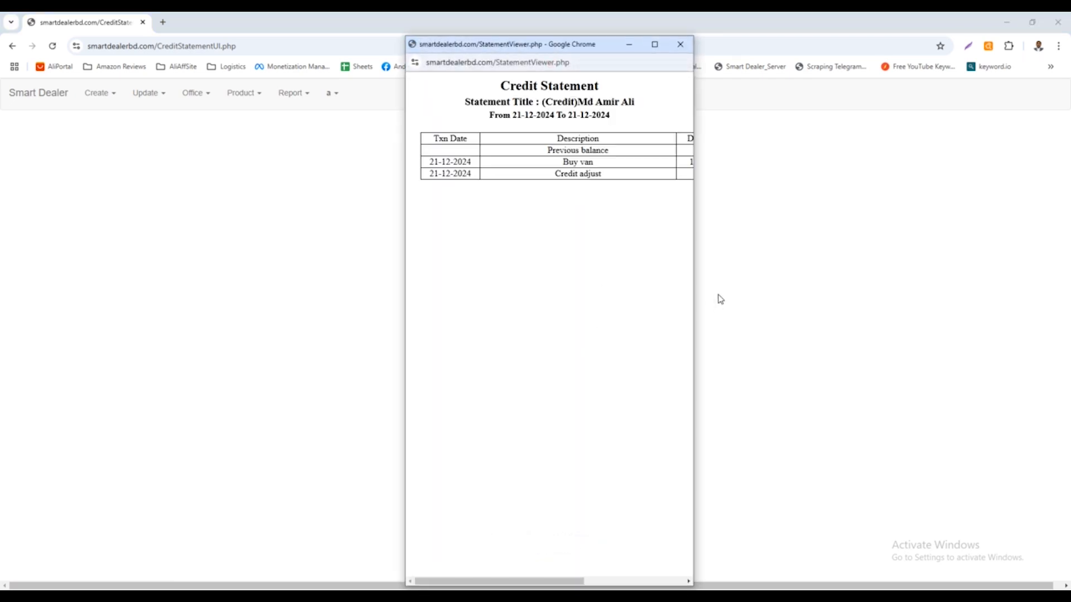
left_click_drag(694, 255, 846, 254)
left_click_drag(959, 244, 907, 243)
Examine the Buy van and Credit adjust entries with their amounts and balance, and close the credit statement.
left_click_drag(577, 163, 617, 163)
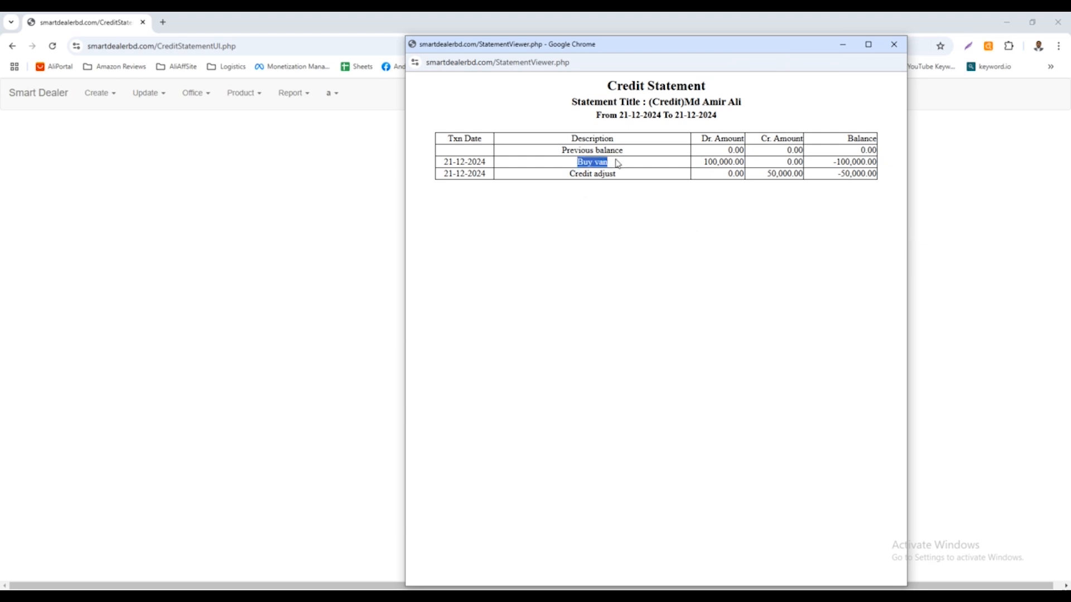
left_click_drag(742, 161, 704, 163)
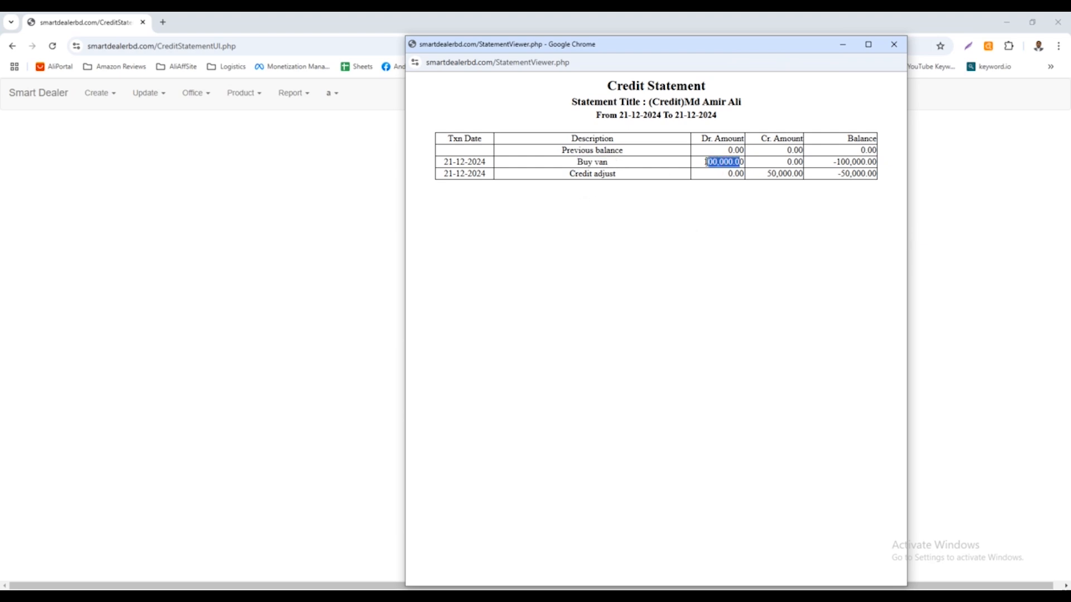
double_click(570, 175)
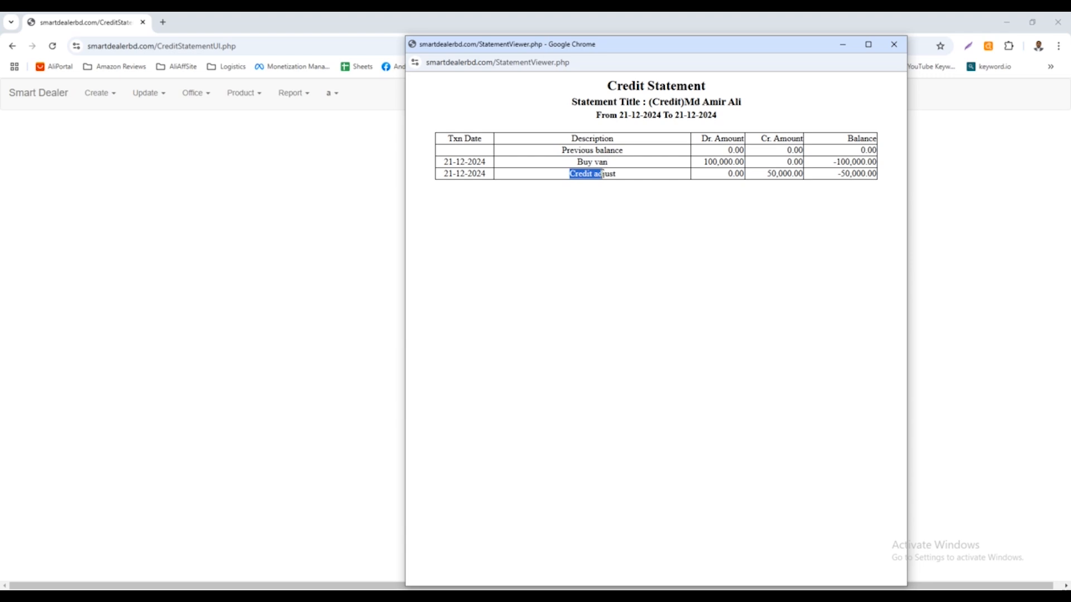
left_click_drag(765, 174, 873, 172)
double_click(845, 172)
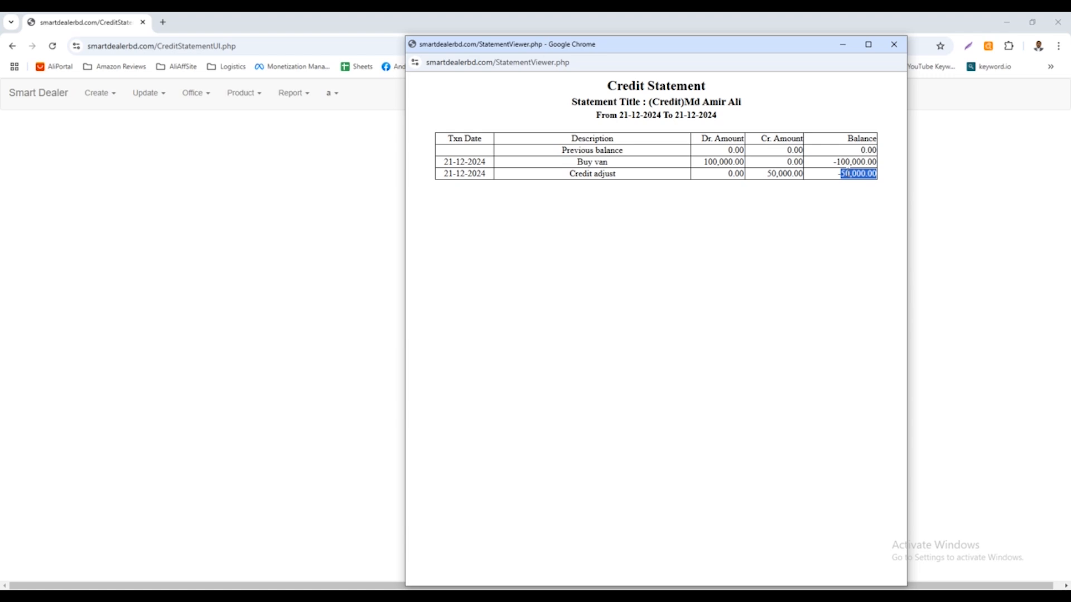
left_click_drag(836, 174, 870, 179)
left_click(895, 47)
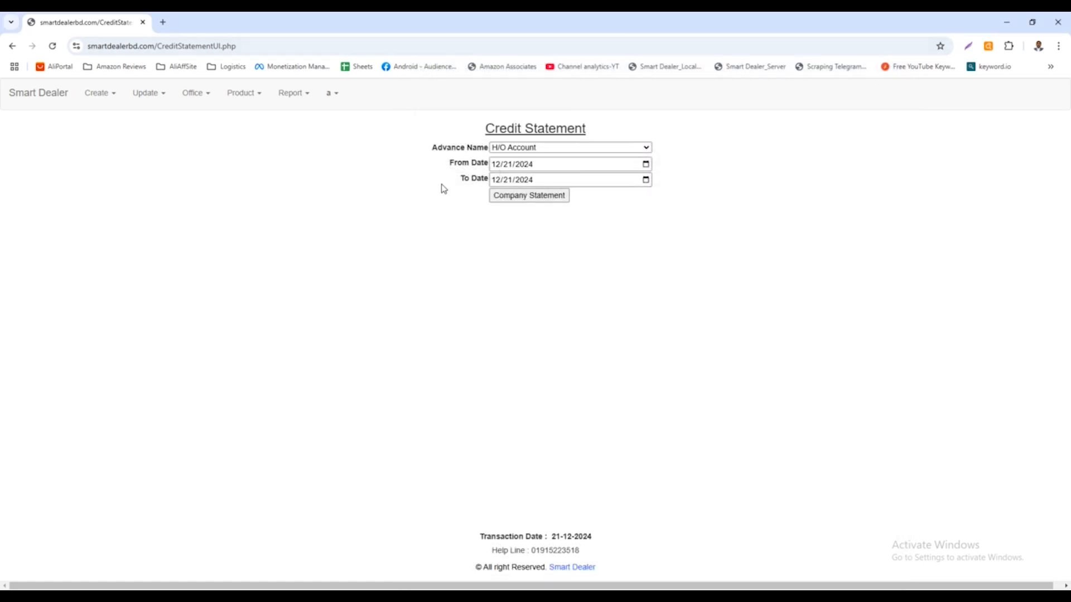
Generate the bank statement of the AB Bank account for 21-12-2024.
left_click(284, 100)
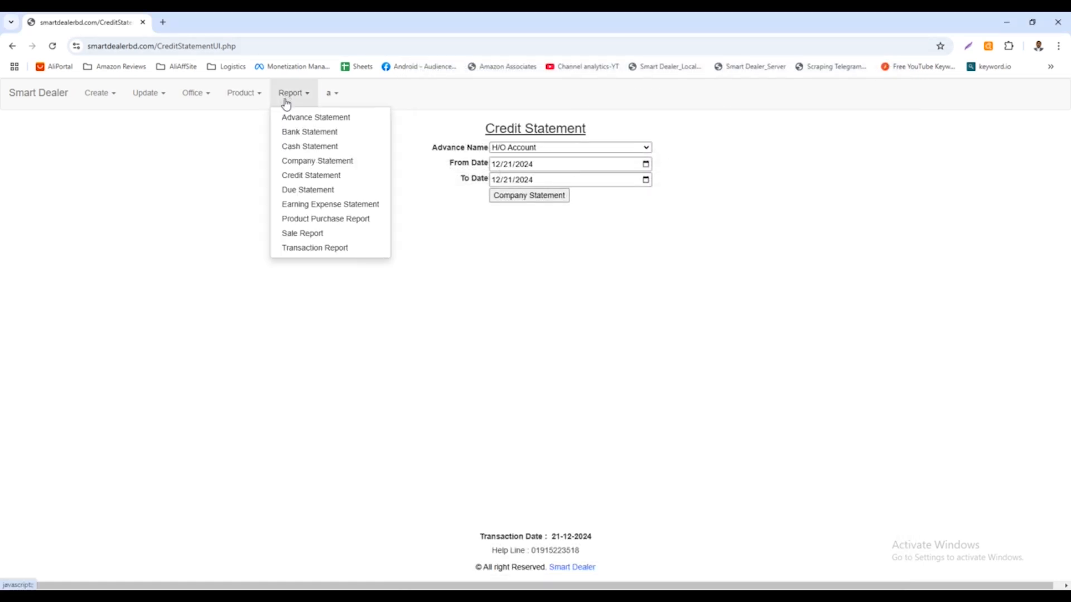
left_click(296, 138)
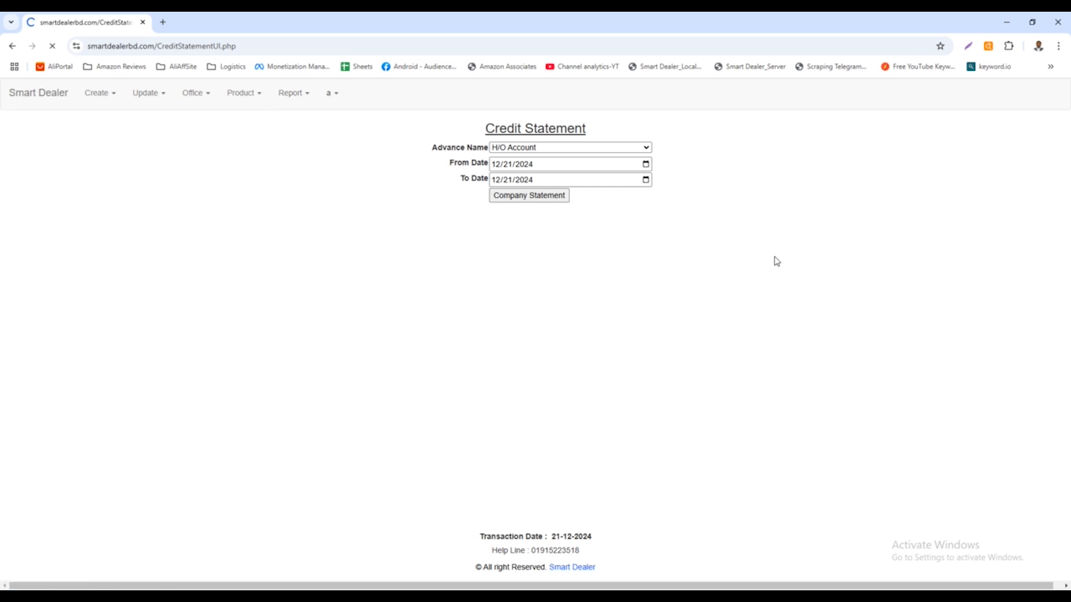
left_click(546, 195)
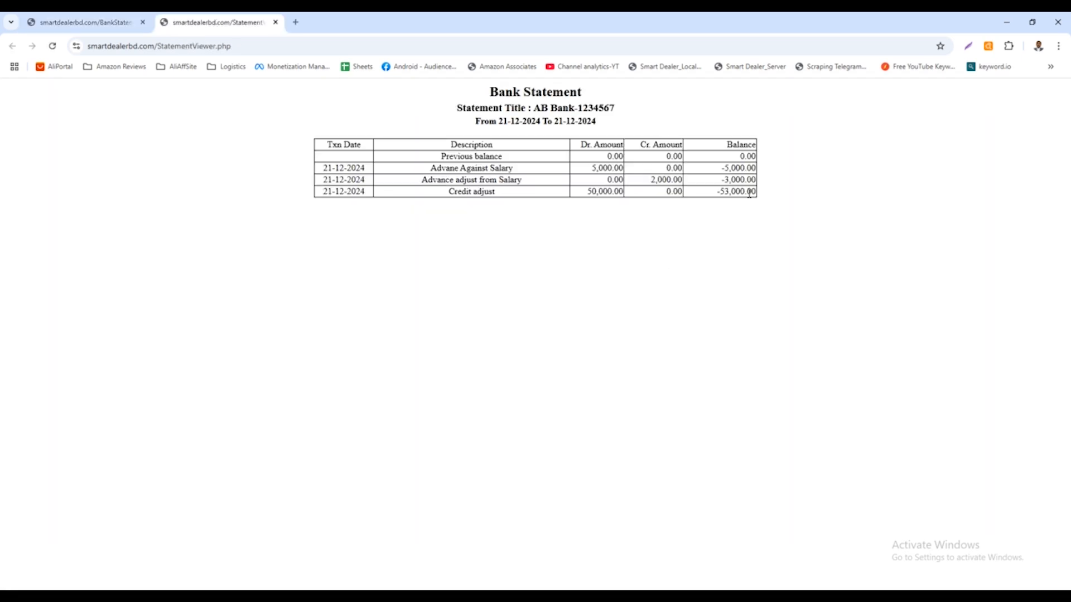
Examine the running balances and the Credit adjust debit amount in the bank statement.
left_click_drag(714, 192, 761, 192)
left_click_drag(740, 156, 757, 158)
left_click(736, 161)
left_click_drag(721, 169, 750, 168)
left_click(742, 161)
left_click_drag(741, 158, 757, 159)
left_click_drag(718, 192, 757, 178)
double_click(612, 191)
double_click(728, 191)
Examine the Description column and its Credit adjust entry, and close the bank statement.
left_click(464, 191)
left_click_drag(451, 194, 498, 193)
left_click(492, 192)
left_click_drag(449, 191, 507, 193)
left_click(487, 192)
left_click_drag(449, 192, 498, 193)
left_click(468, 193)
left_click_drag(449, 192, 502, 194)
left_click_drag(452, 145, 491, 145)
left_click(453, 148)
left_click_drag(451, 146, 496, 145)
left_click_drag(449, 192, 508, 194)
left_click(276, 22)
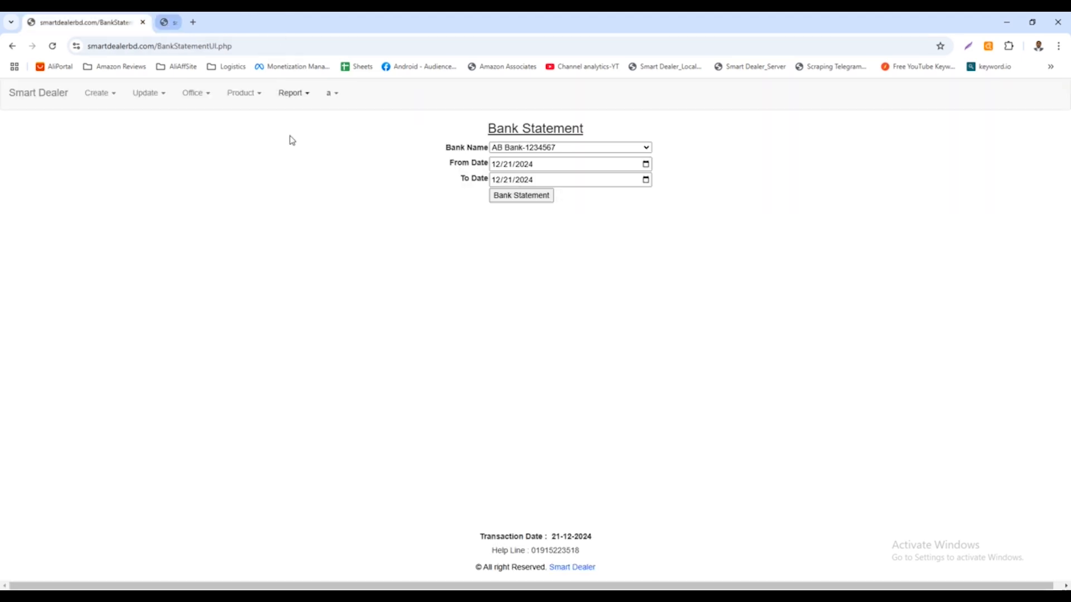
Open the Credit Adjust form and select the individual creditor to check the remaining credit amount and the adjust amount and description fields.
left_click(194, 96)
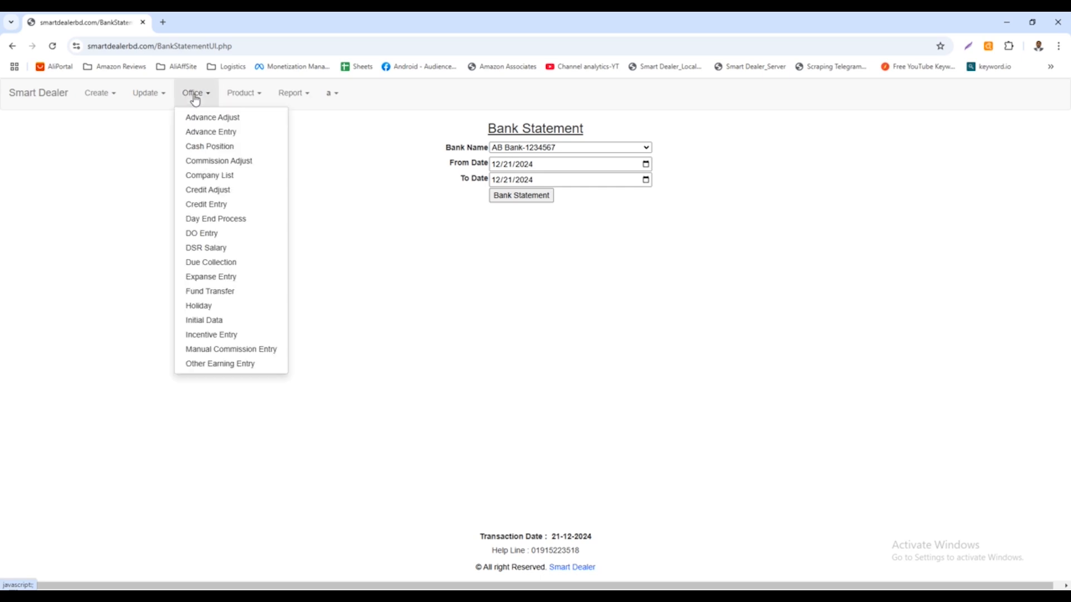
left_click(216, 194)
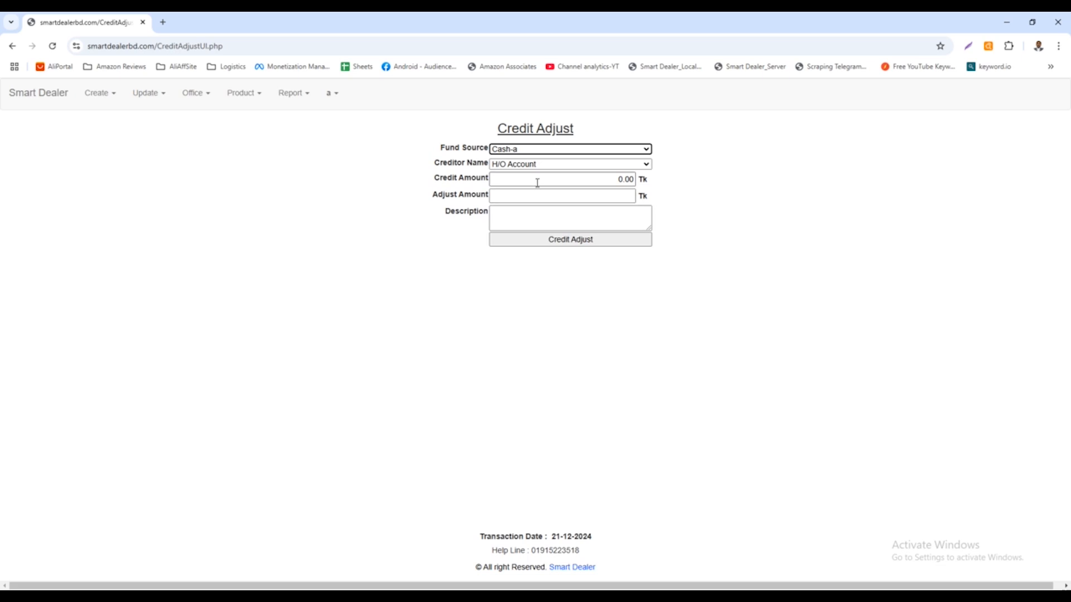
left_click(539, 165)
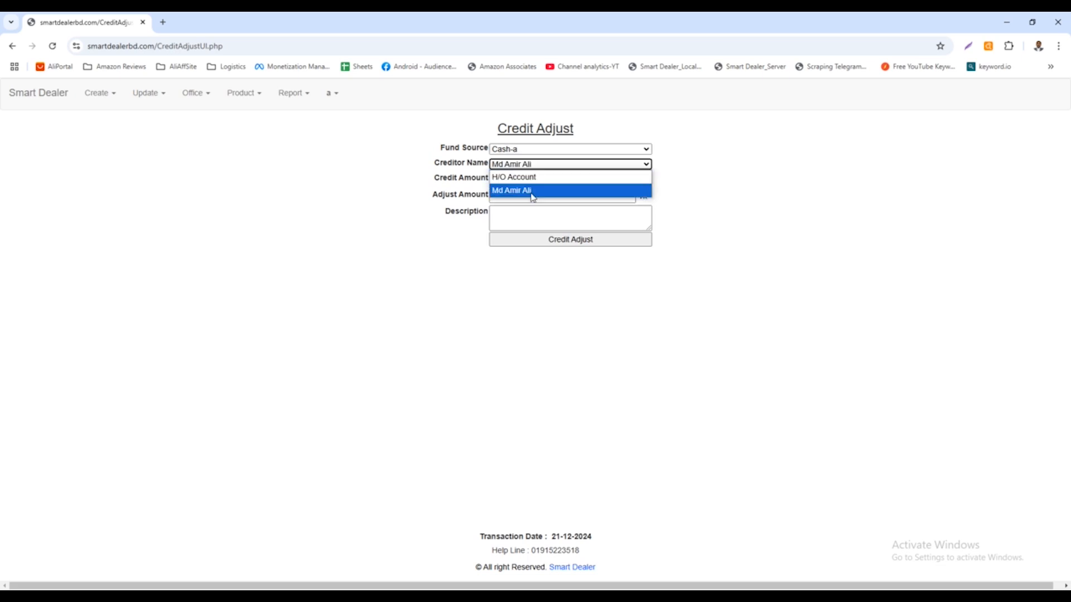
left_click(533, 195)
left_click(605, 198)
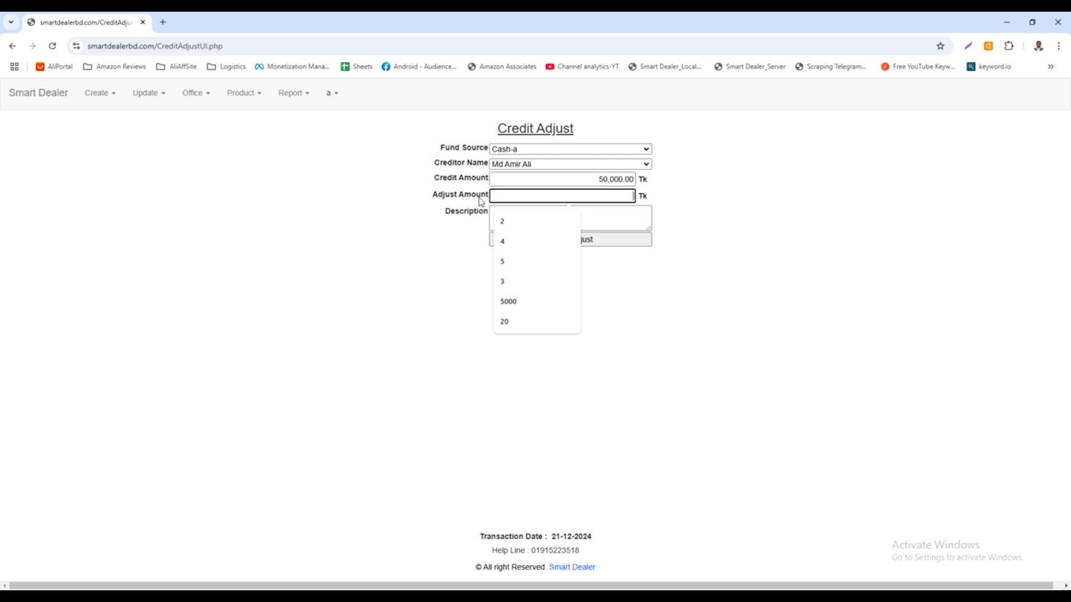
left_click(628, 218)
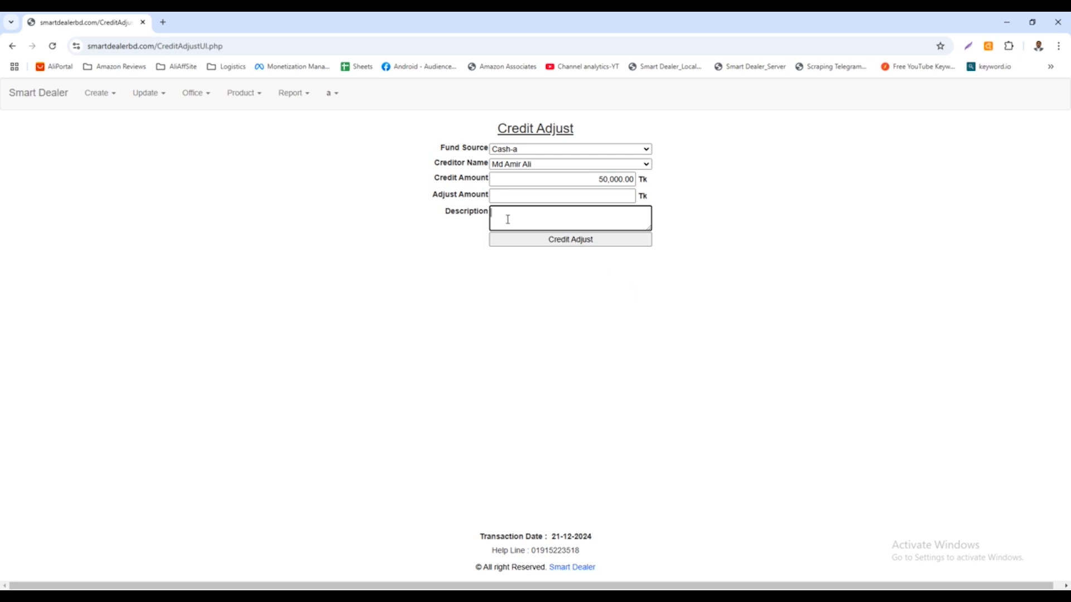
Examine the help line and the transaction date in the footer of the Credit Adjust page.
left_click_drag(493, 551, 583, 556)
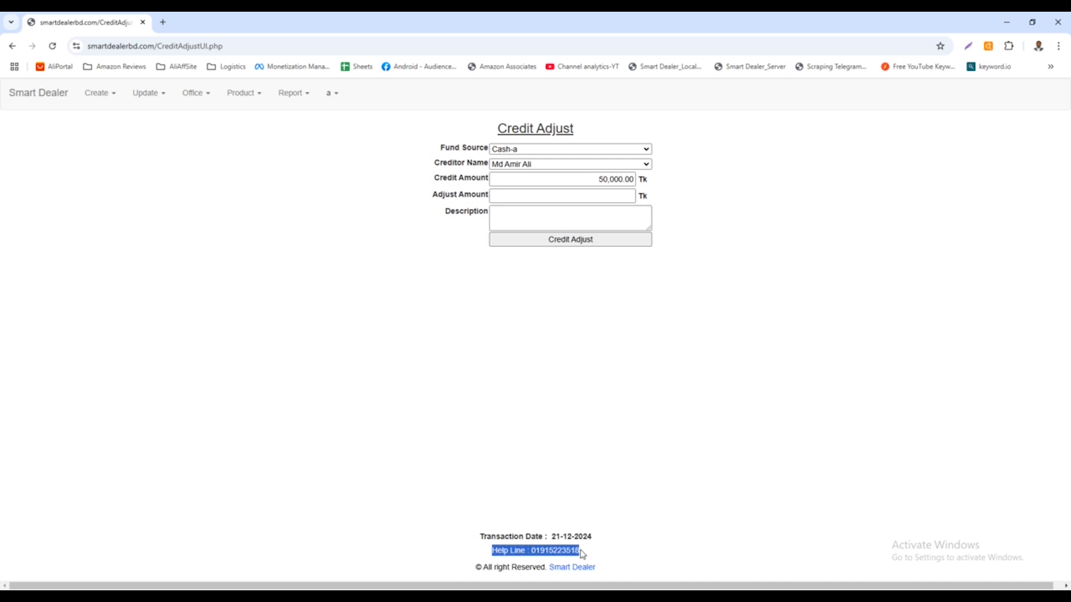
left_click(543, 554)
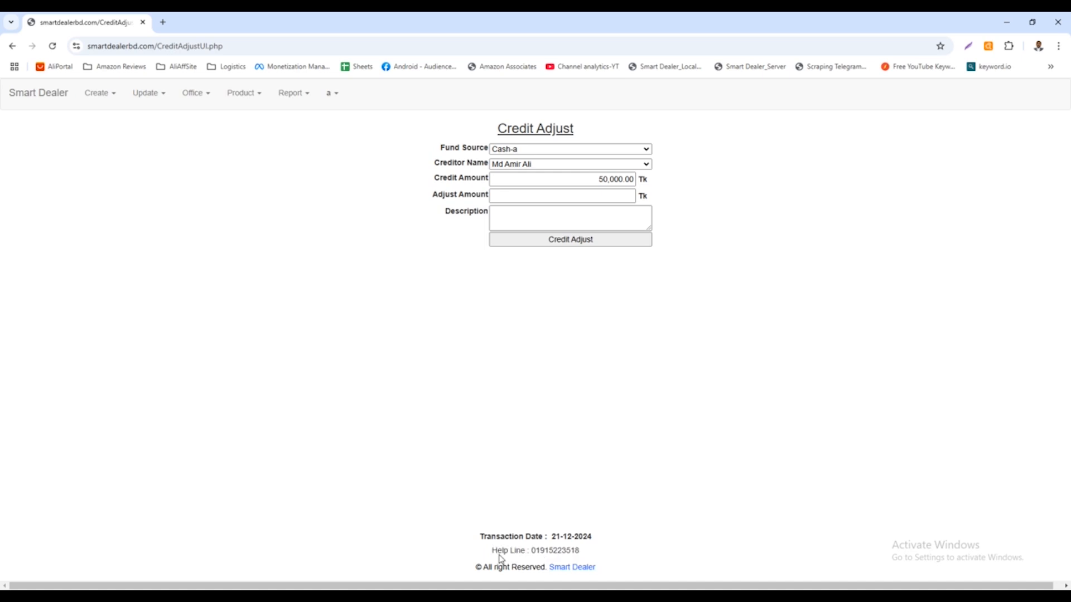
left_click_drag(483, 540, 603, 540)
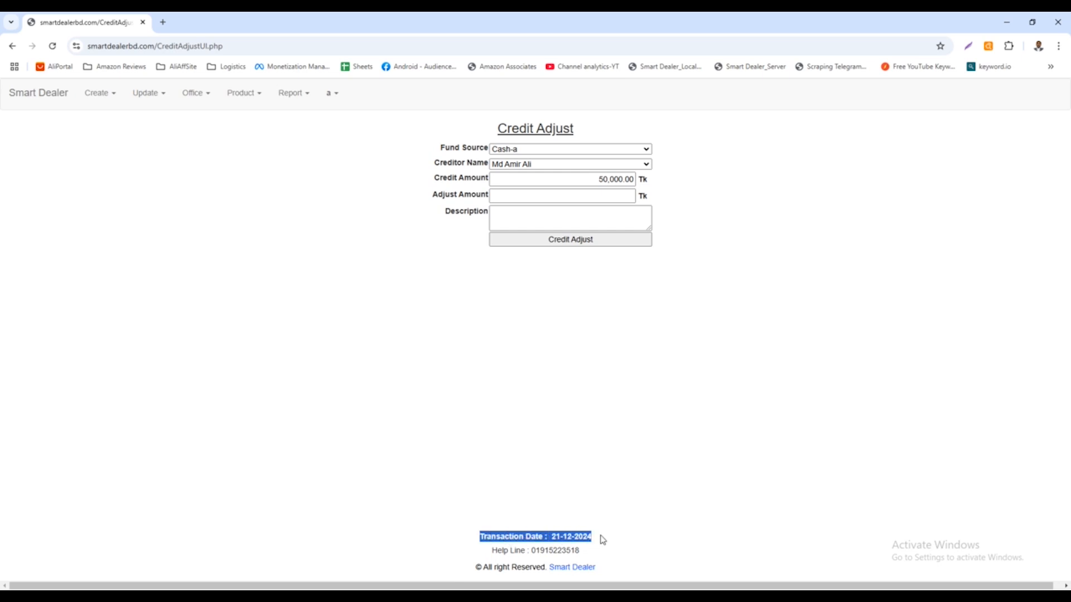
left_click(595, 540)
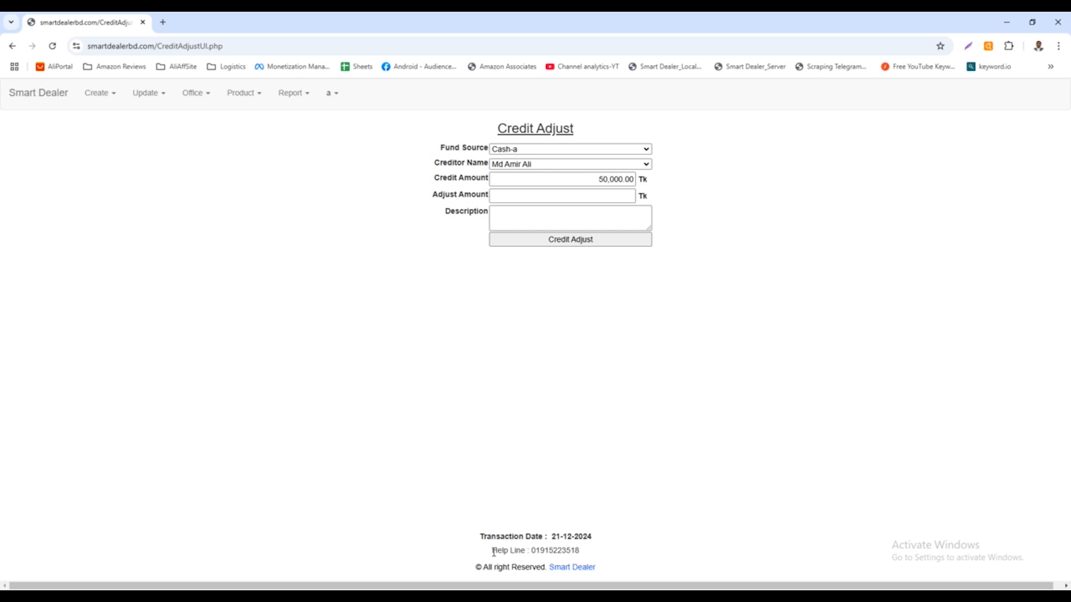
left_click_drag(494, 553, 583, 552)
left_click(560, 543)
left_click_drag(481, 538, 605, 539)
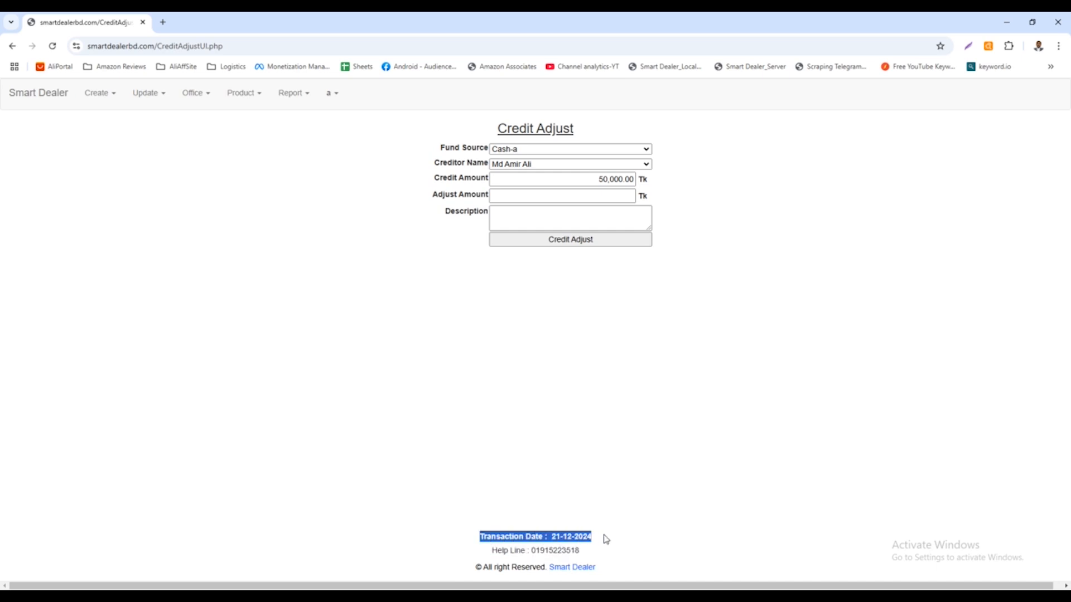
left_click(559, 544)
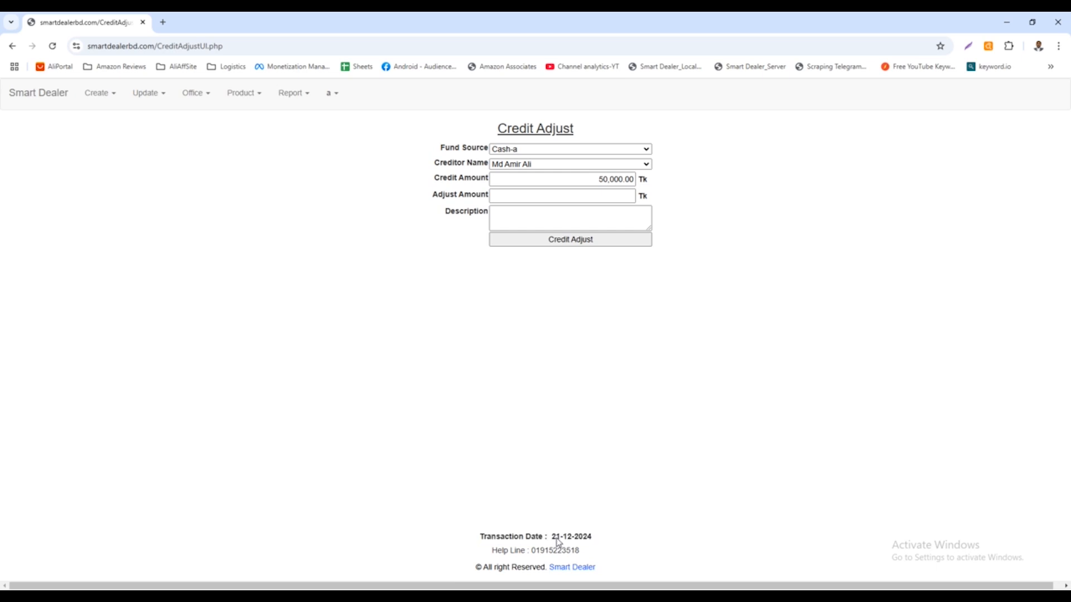
left_click_drag(563, 538, 575, 537)
left_click(552, 535)
double_click(555, 540)
left_click_drag(481, 537, 595, 541)
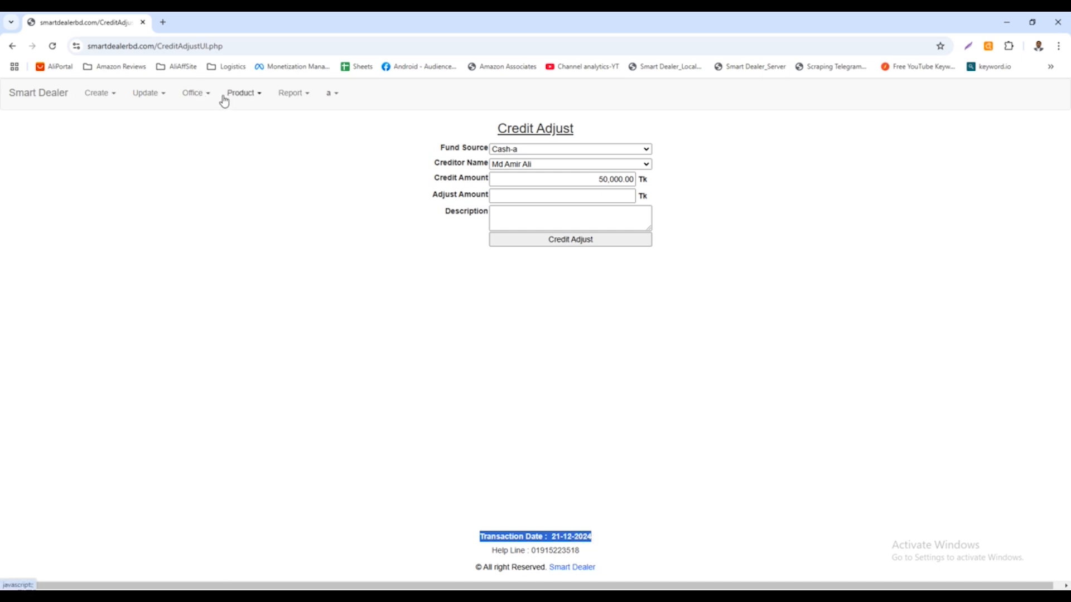
Open the Day End Process page and compare the next transaction day with the current transaction date.
left_click(198, 96)
left_click(212, 222)
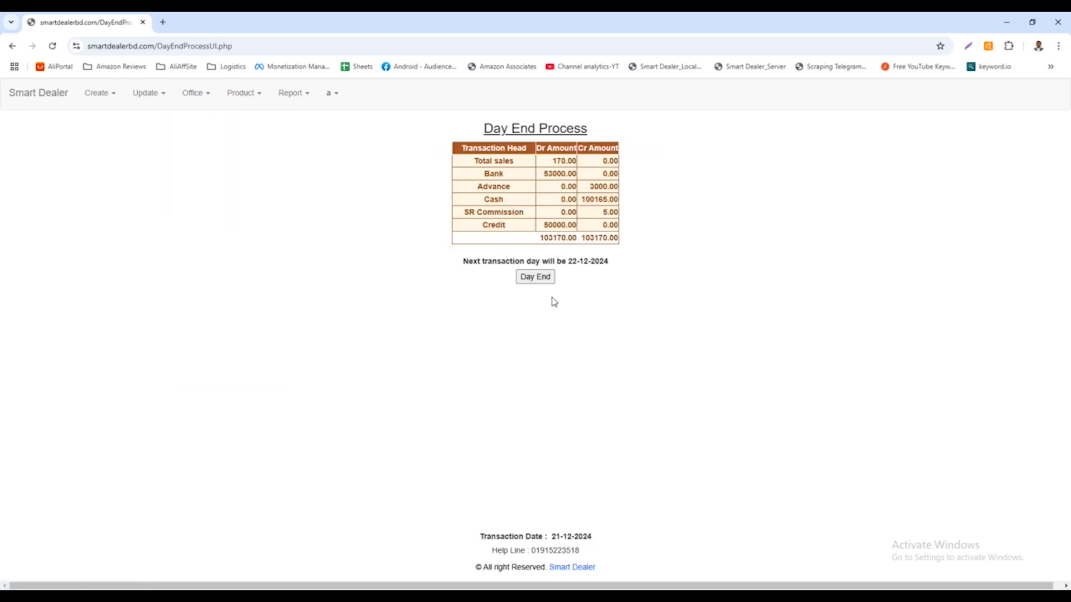
left_click_drag(463, 264, 610, 268)
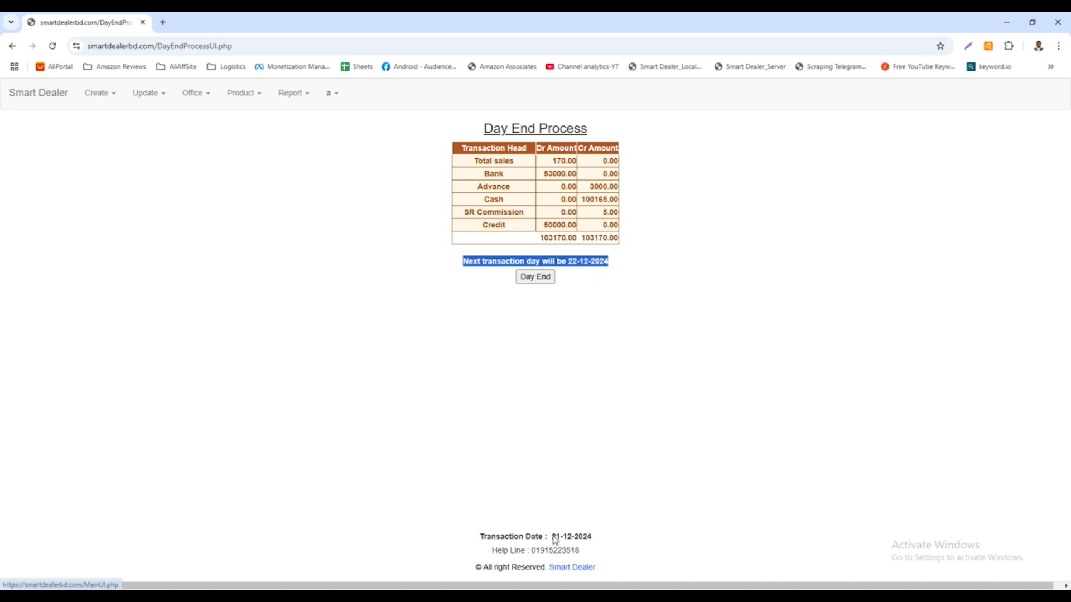
left_click_drag(552, 536, 593, 536)
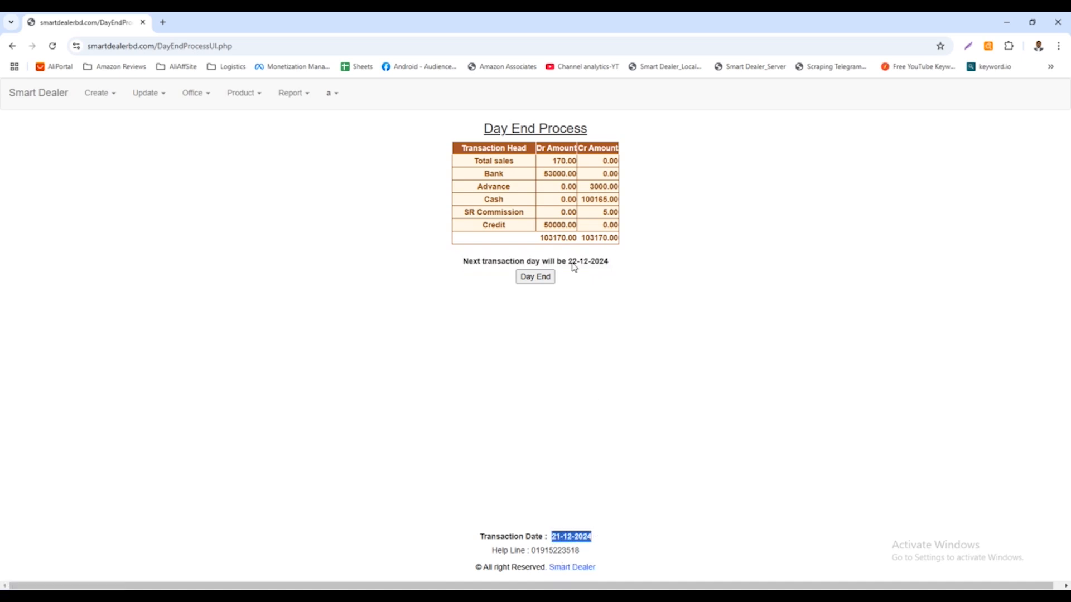
left_click_drag(566, 261, 633, 266)
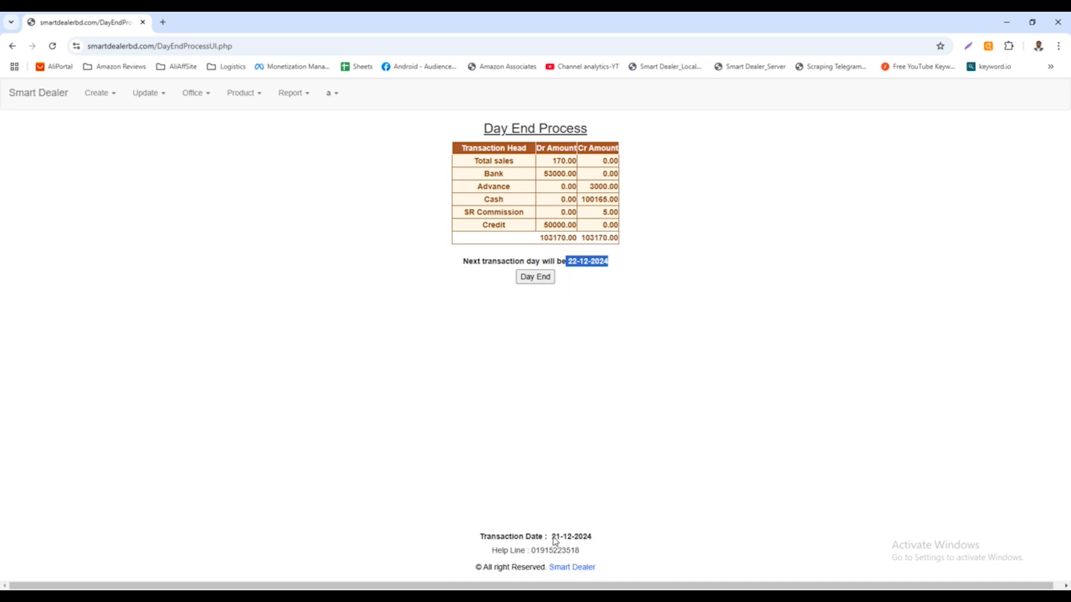
left_click_drag(552, 537, 595, 540)
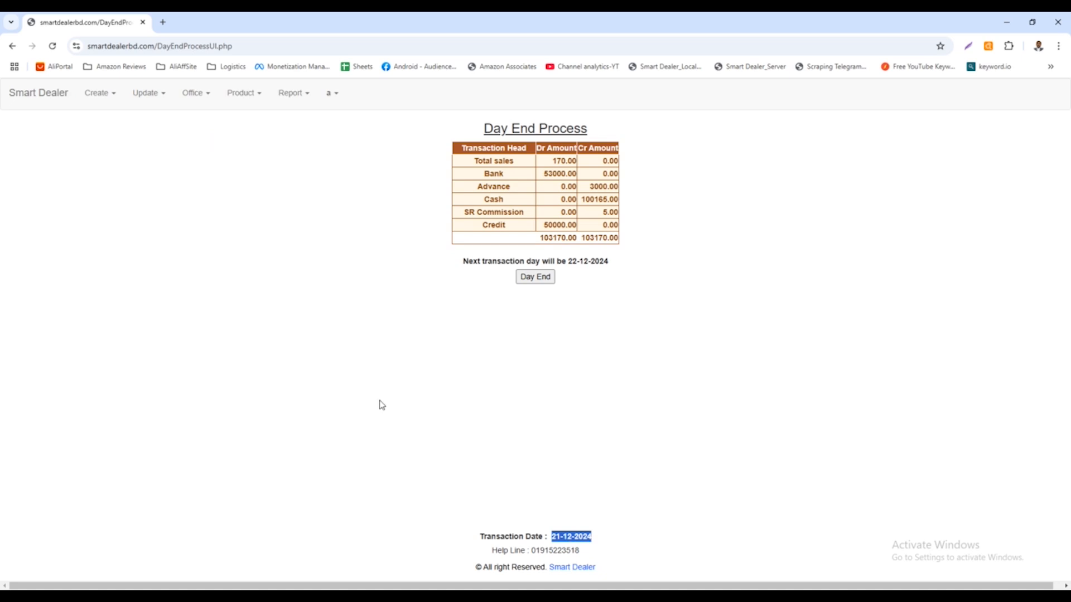
left_click(594, 542)
Review the footer's transaction date and help line on the Day End Process page, and return to the Credit Adjust form.
left_click_drag(479, 538, 605, 540)
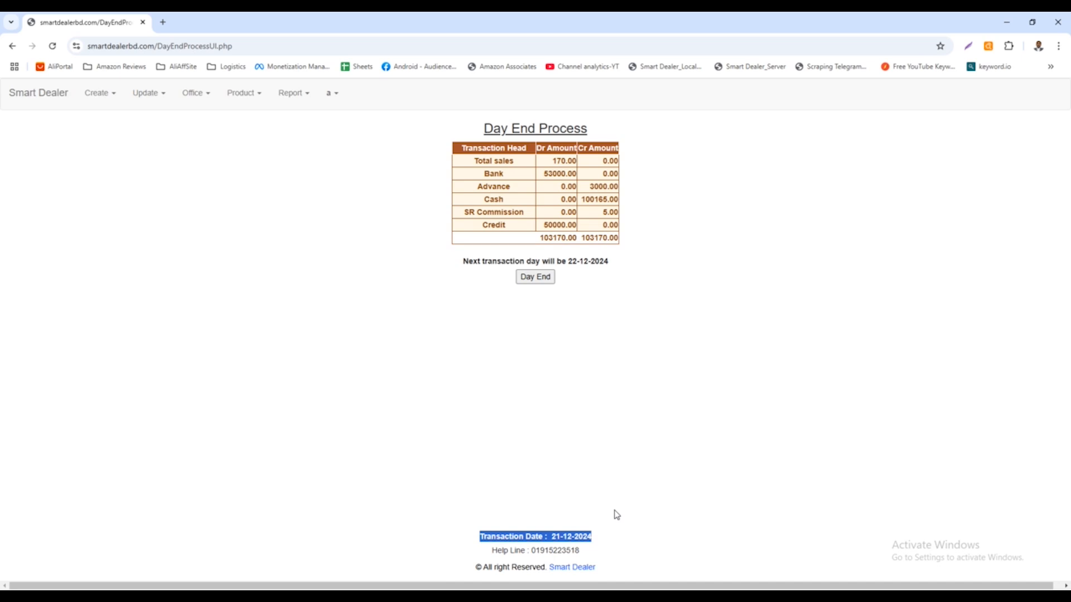
left_click(500, 543)
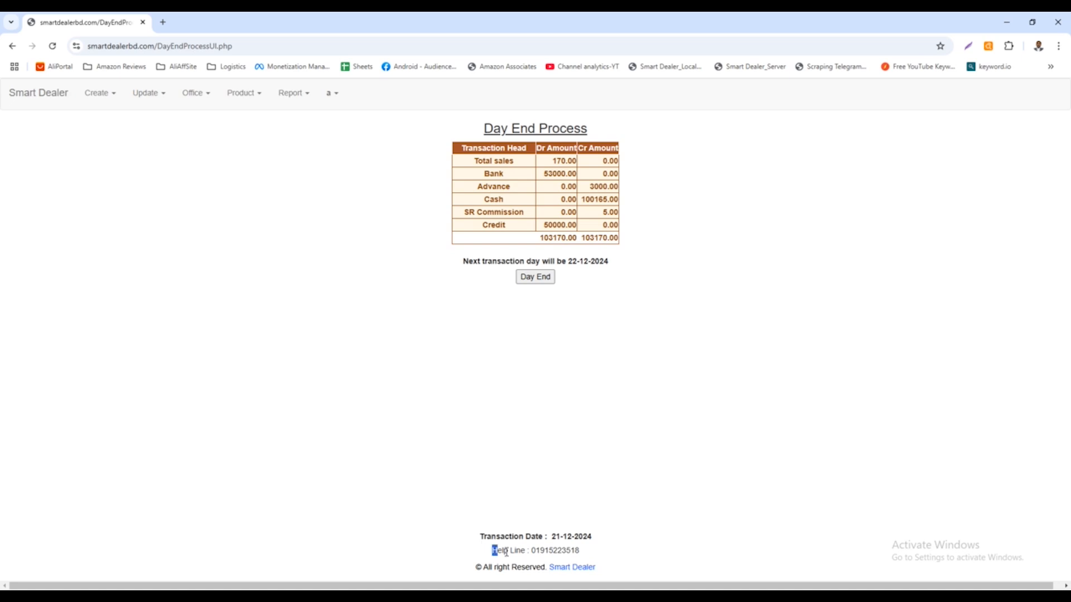
left_click_drag(494, 551, 602, 554)
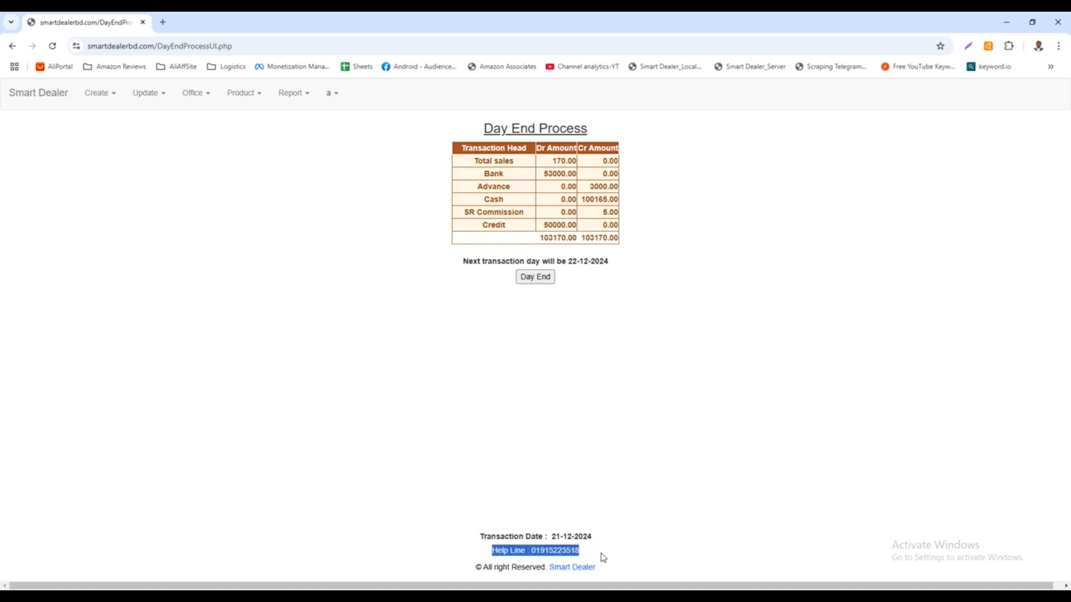
left_click(197, 94)
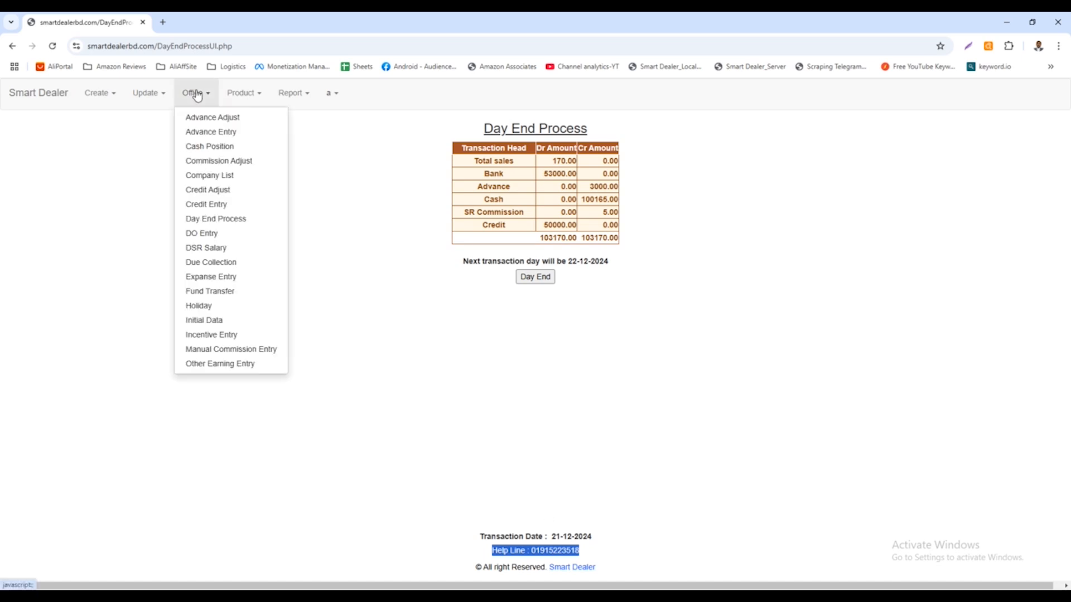
left_click(210, 190)
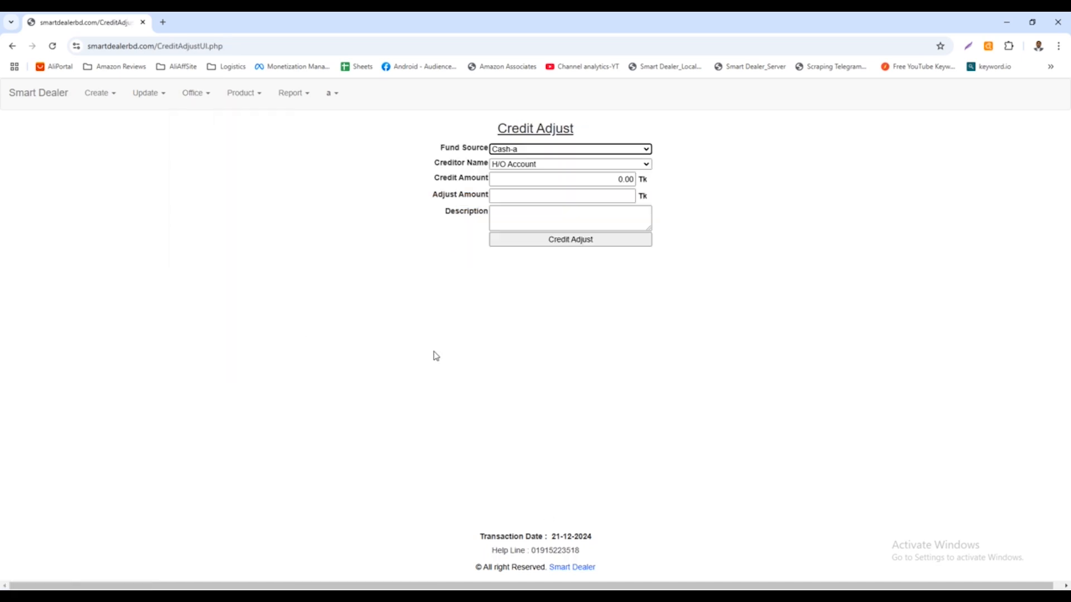